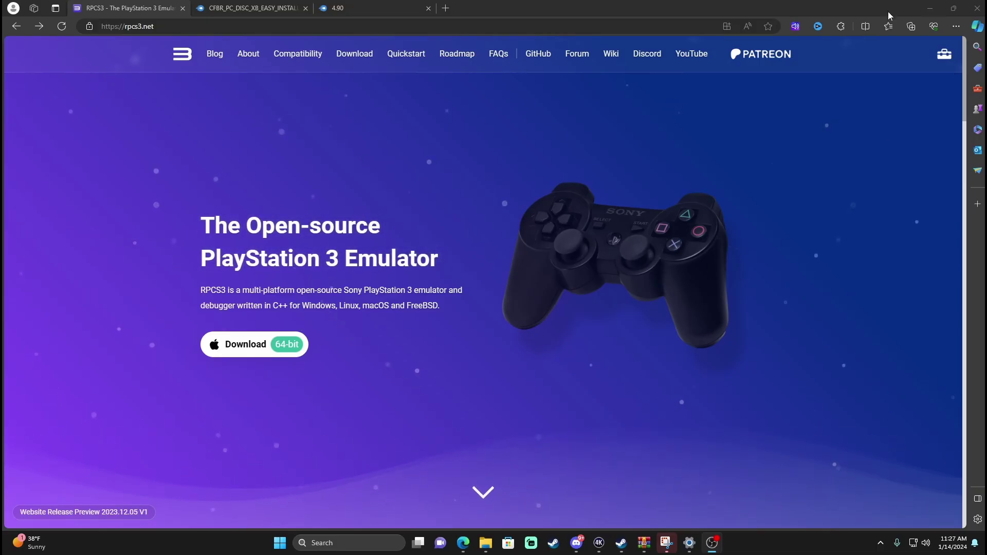
Restore down Edge and move the NCAA Football 14 archive to the top of the desktop
left_click(953, 8)
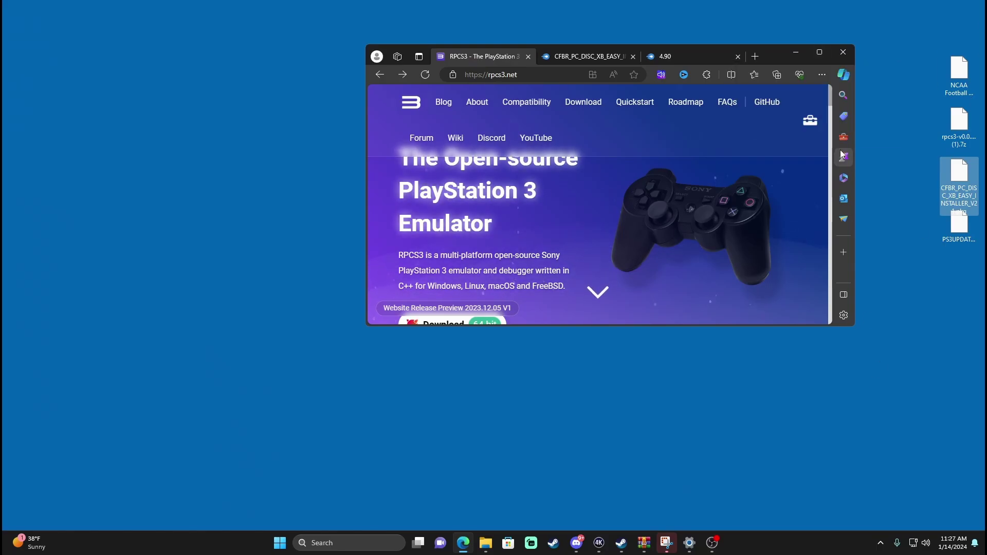
mouse_move(820, 52)
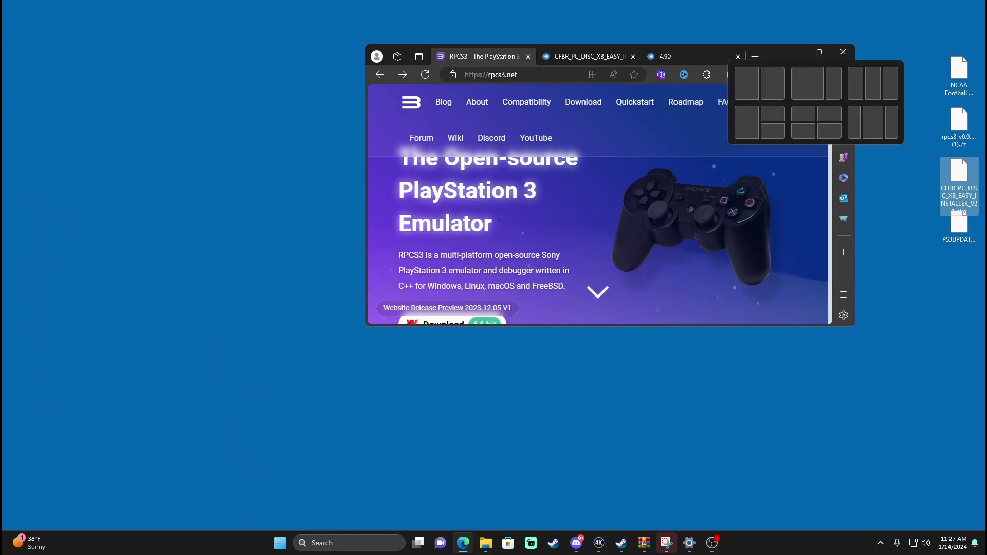
left_click(927, 419)
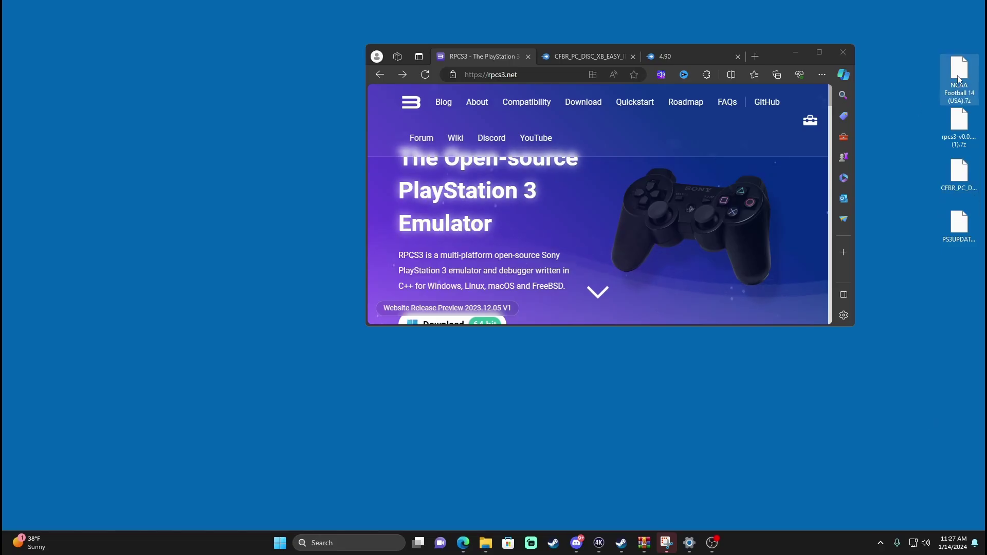
left_click(970, 89)
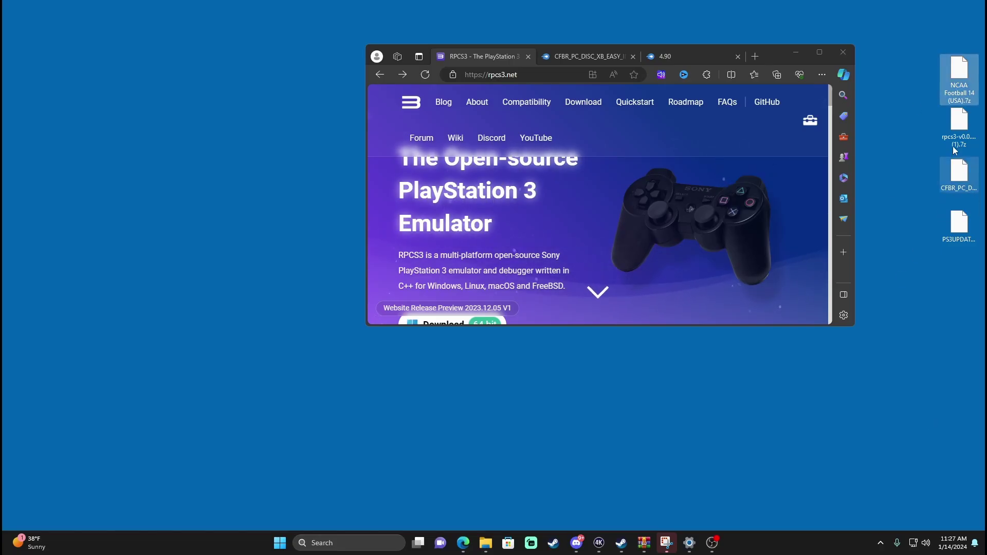
left_click_drag(963, 86, 962, 34)
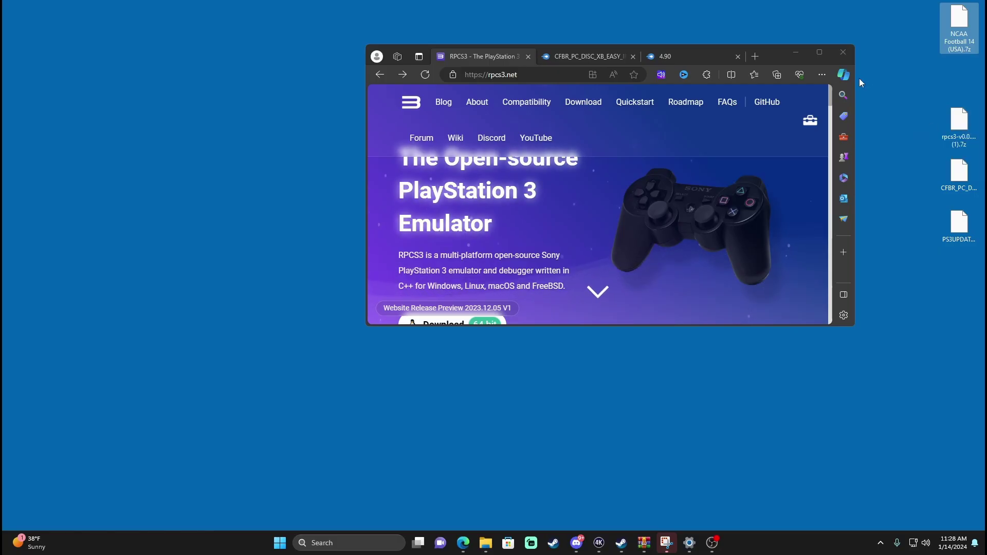
Stack the rpcs3 archive, CFBR installer and PS3UPDAT.PUP beneath it, then bring Edge back
left_click(958, 121)
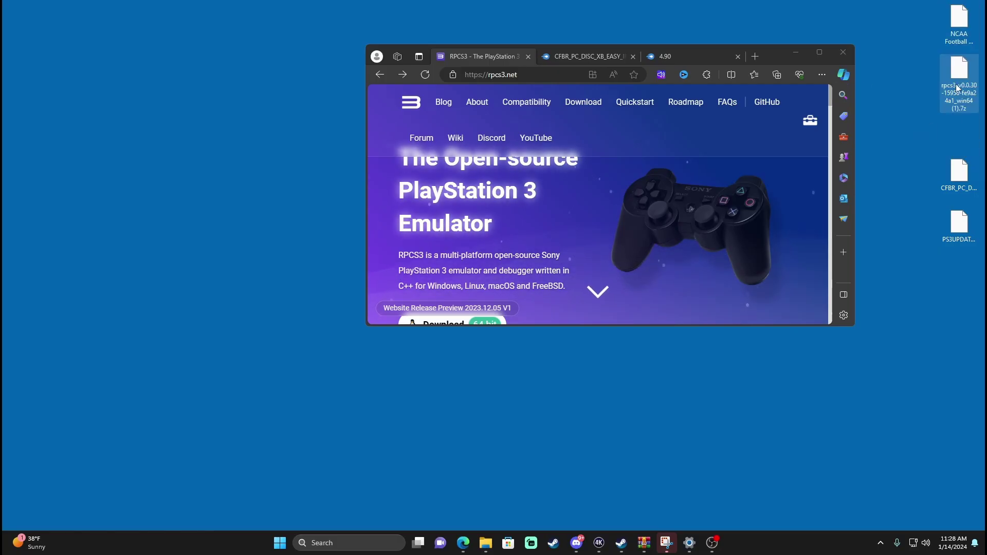
left_click_drag(963, 179, 963, 128)
left_click_drag(959, 222, 960, 185)
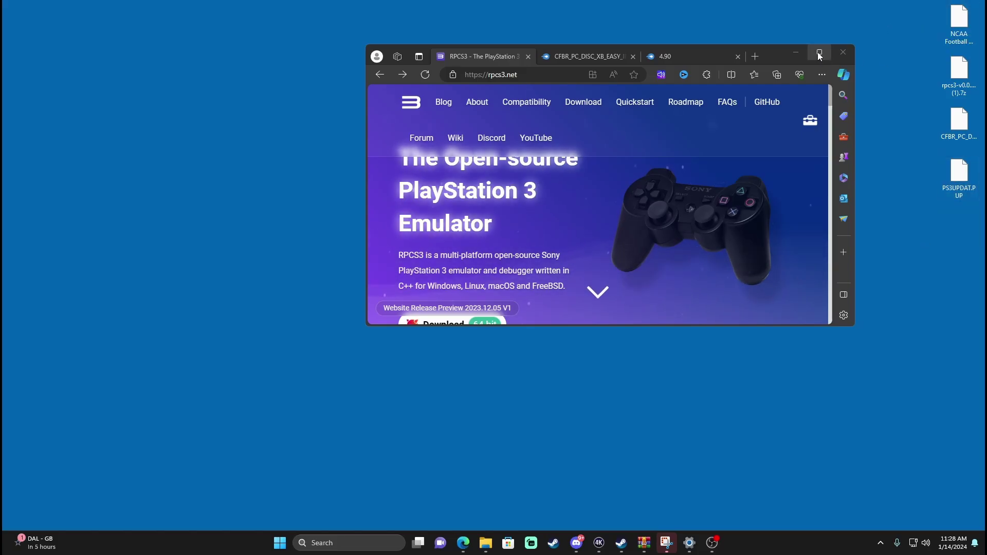
mouse_move(819, 55)
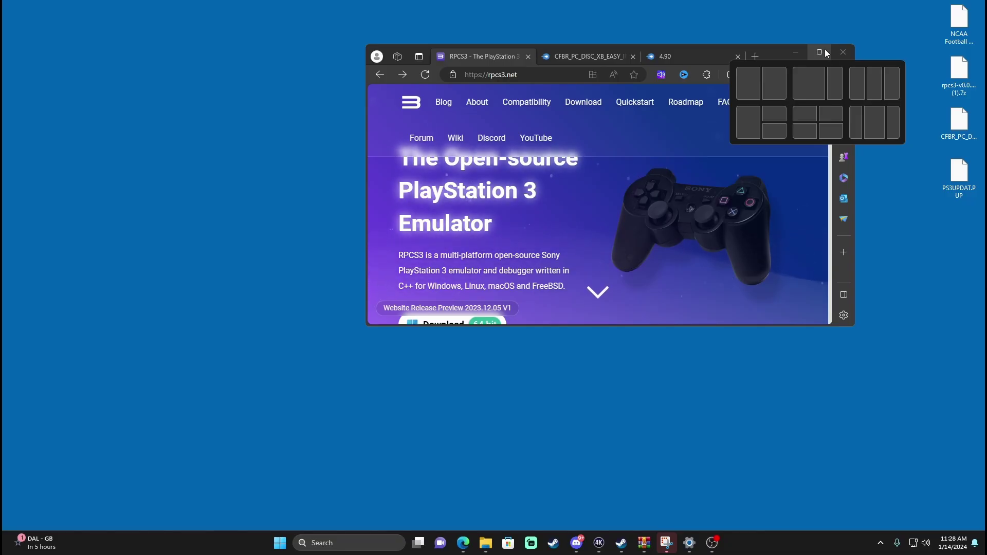
left_click(818, 55)
Maximize Edge and start the Windows build download from the RPCS3 download page
left_click(818, 56)
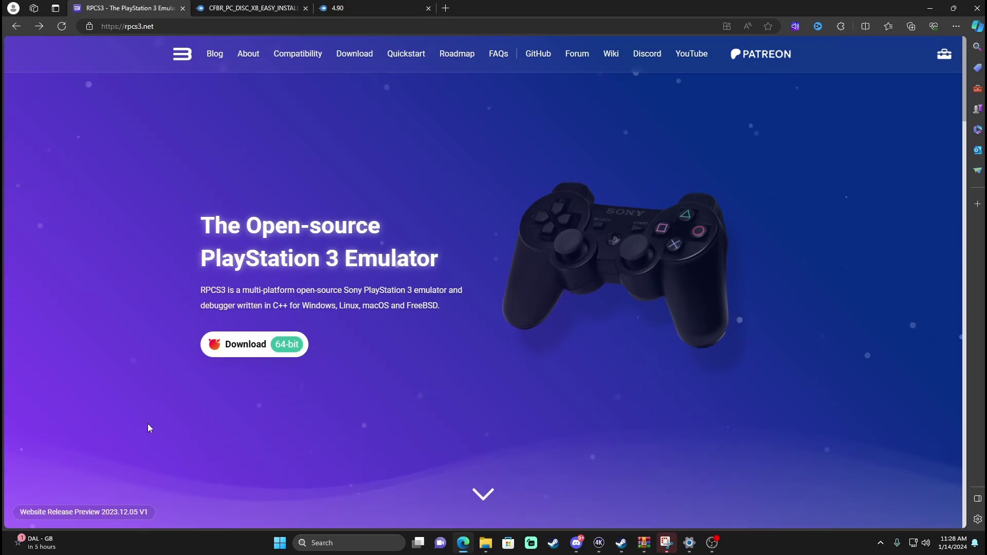
left_click(349, 57)
scroll(237, 406, "down", 3)
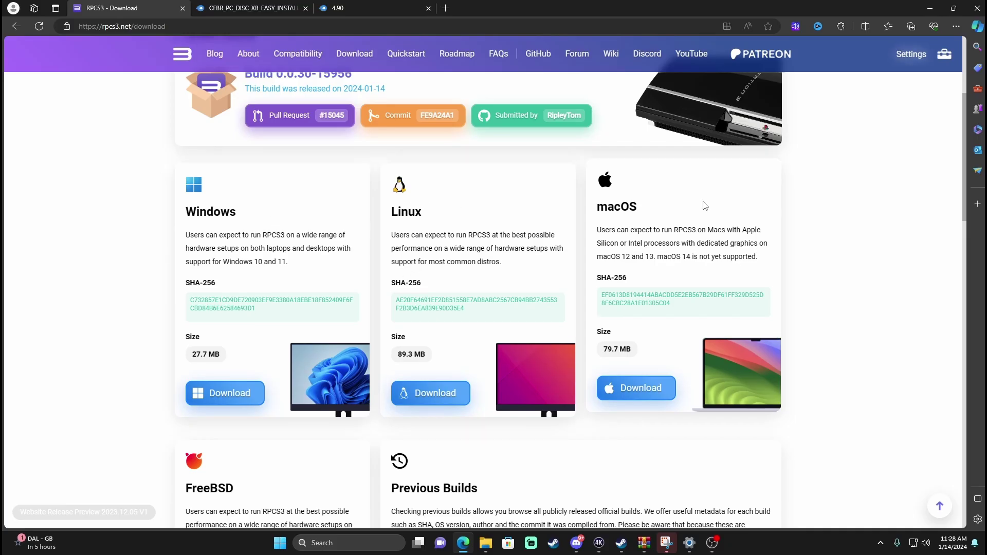
left_click(260, 394)
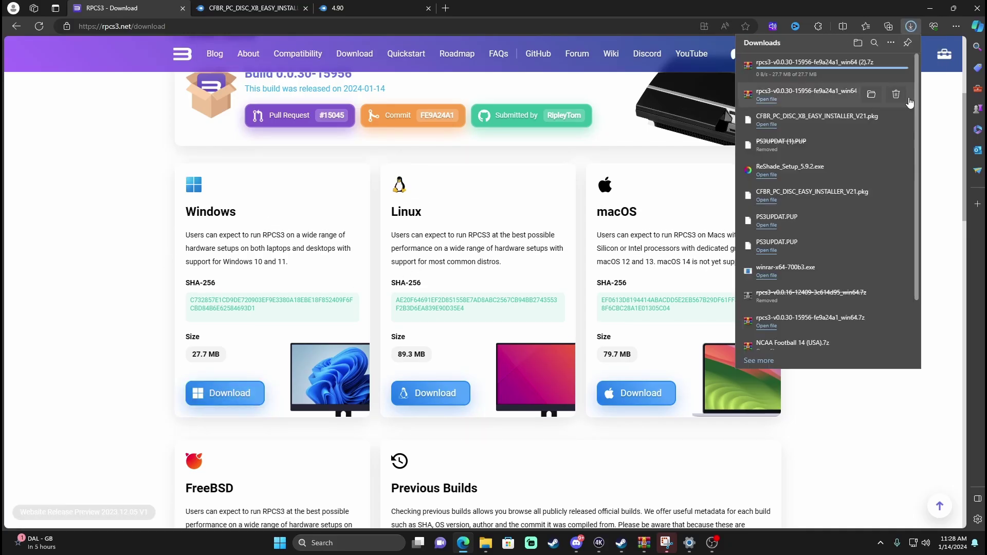
Cancel the duplicate rpcs3 download and close the RPCS3 download tab
left_click(896, 66)
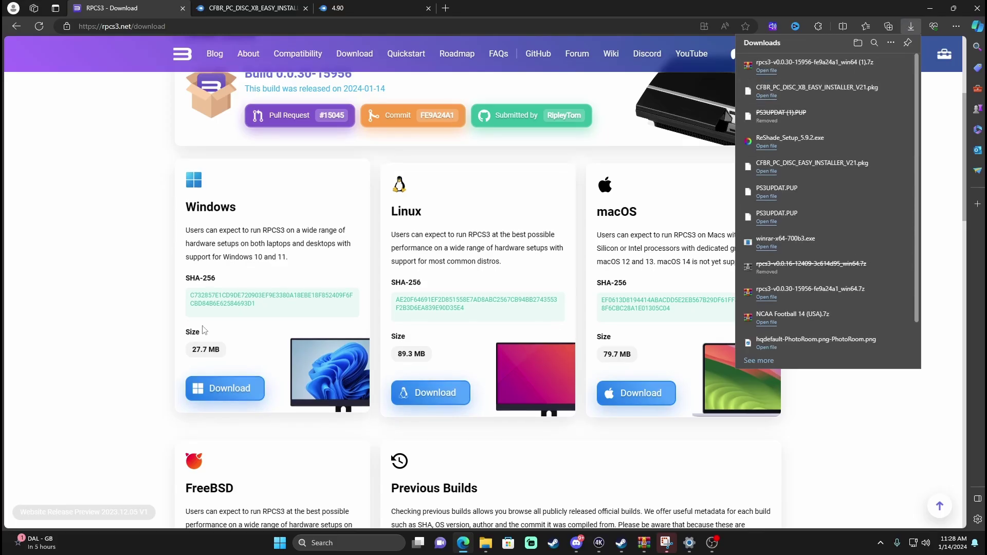
left_click(63, 333)
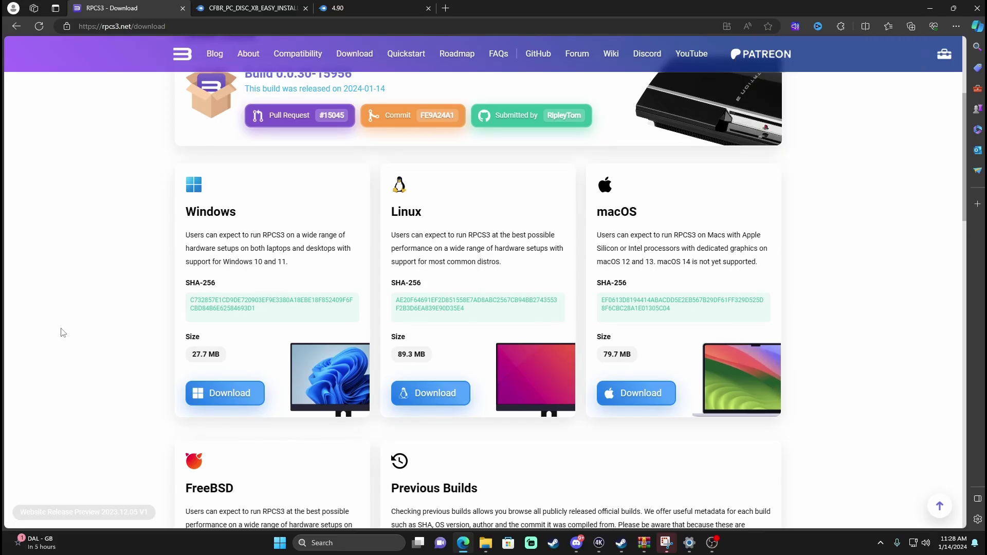
left_click(182, 9)
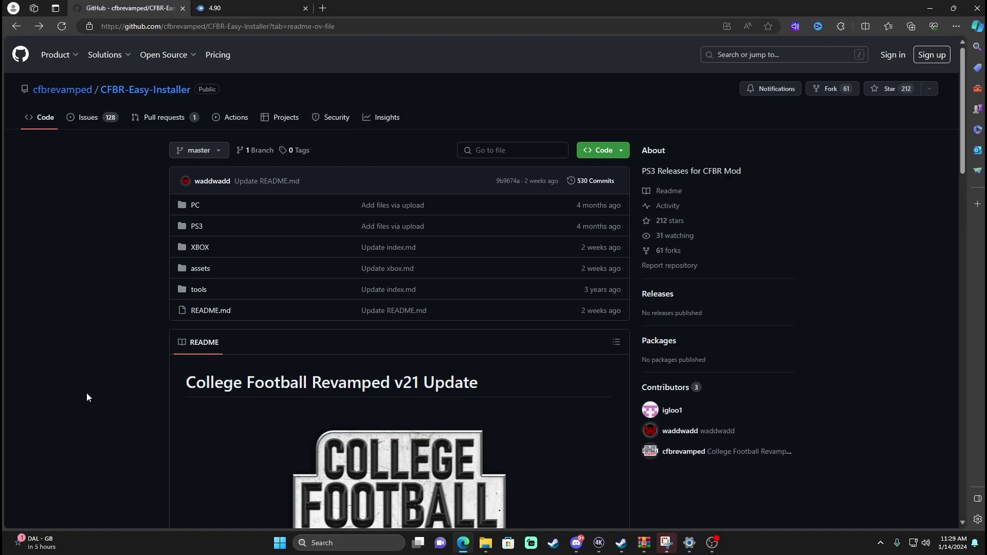
Choose PC, Physical Disc Copy, New ESPN Scorebug and XBOX Controller Buttons, then open the PC Disc (~6GB) link
scroll(272, 262, "down", 5)
scroll(276, 268, "down", 6)
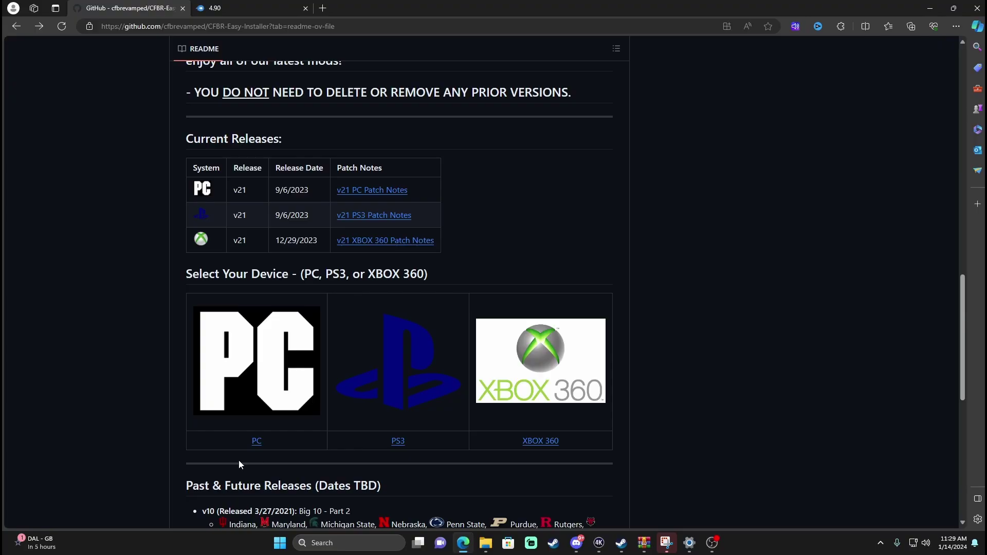
left_click(257, 445)
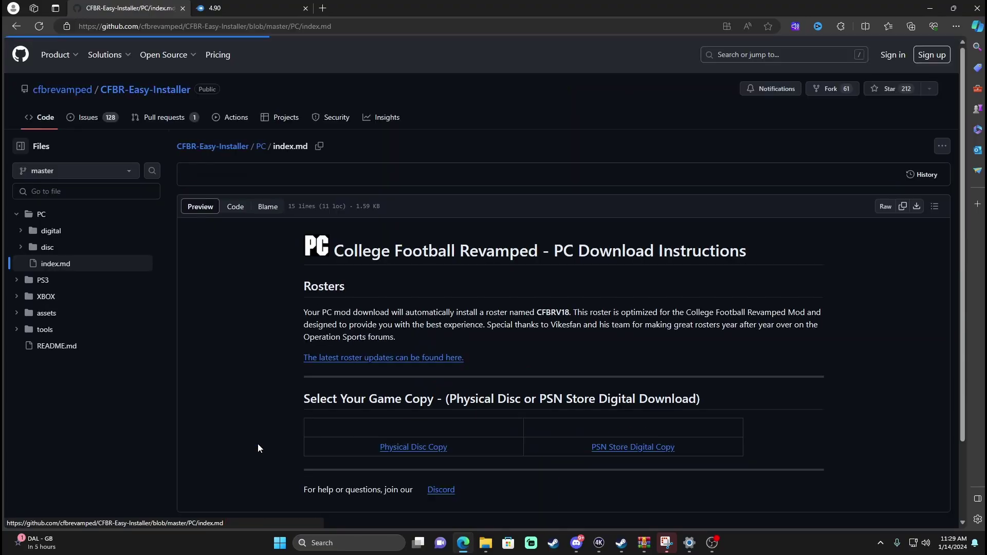
scroll(294, 410, "down", 3)
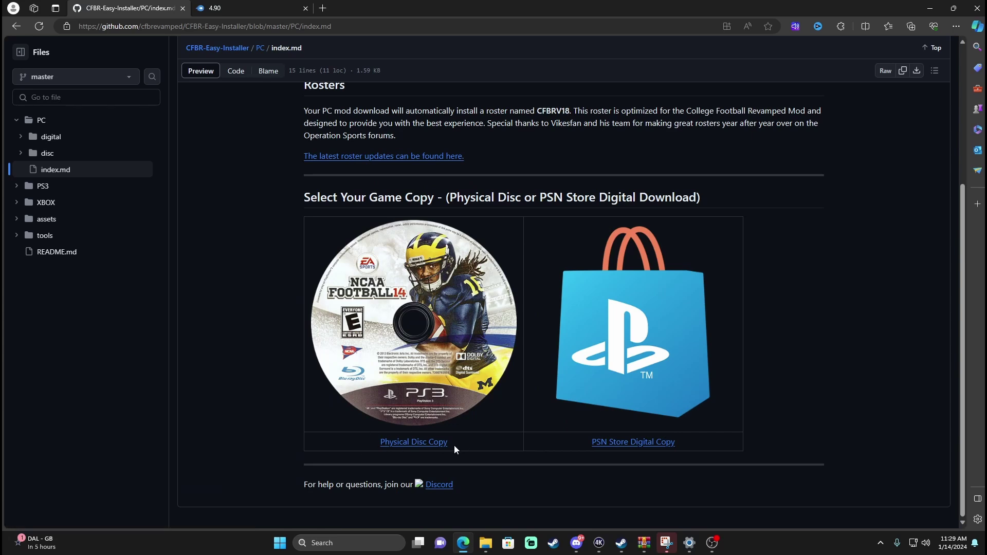
left_click(415, 443)
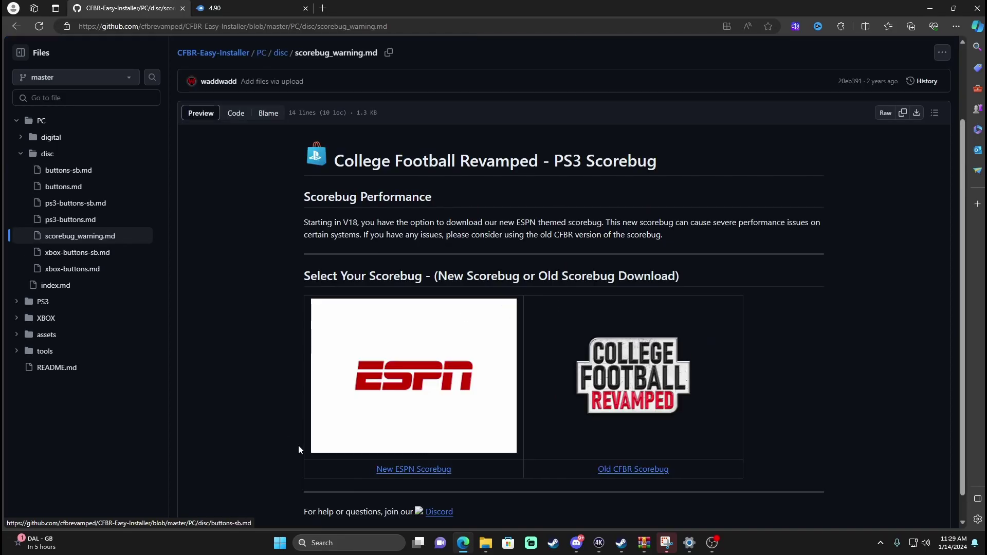
left_click(408, 469)
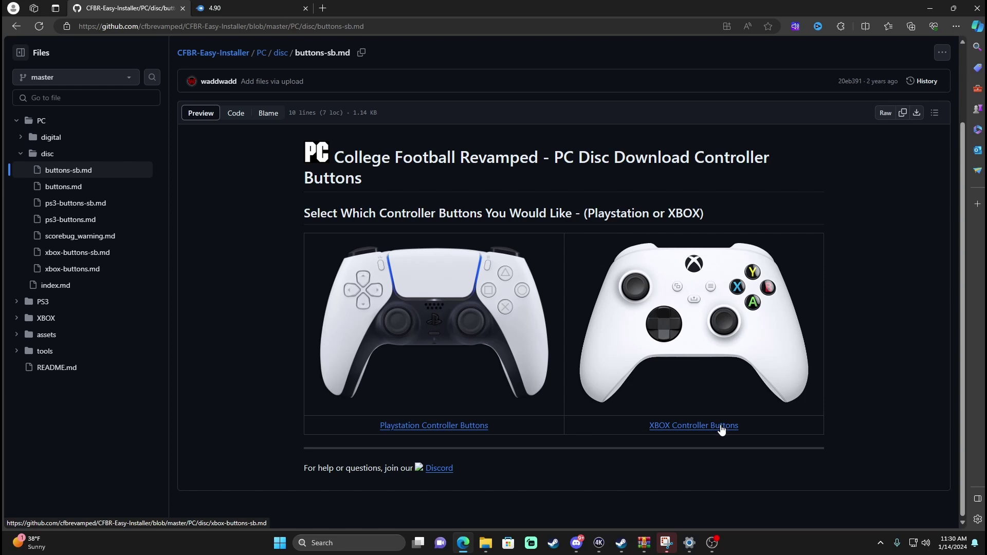
left_click(679, 428)
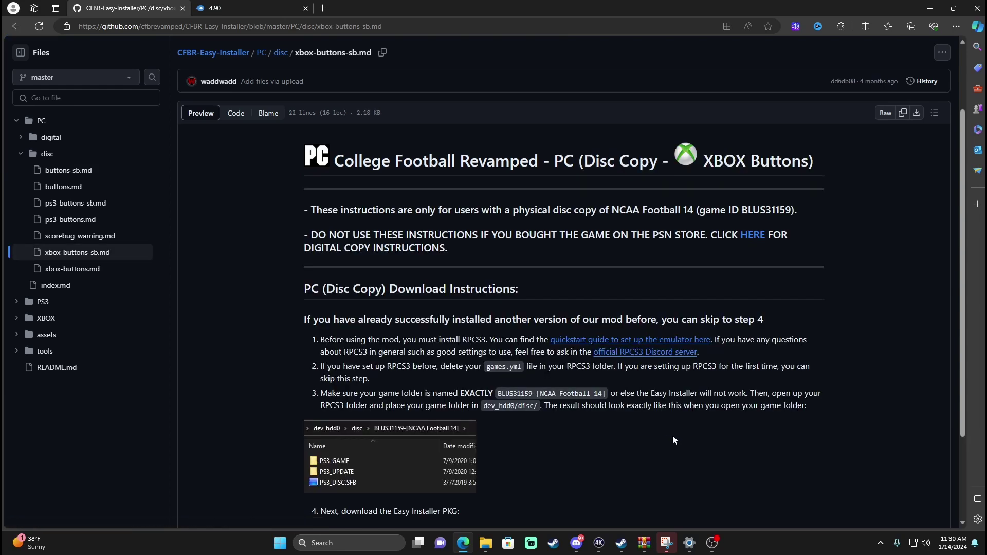
scroll(659, 426, "down", 3)
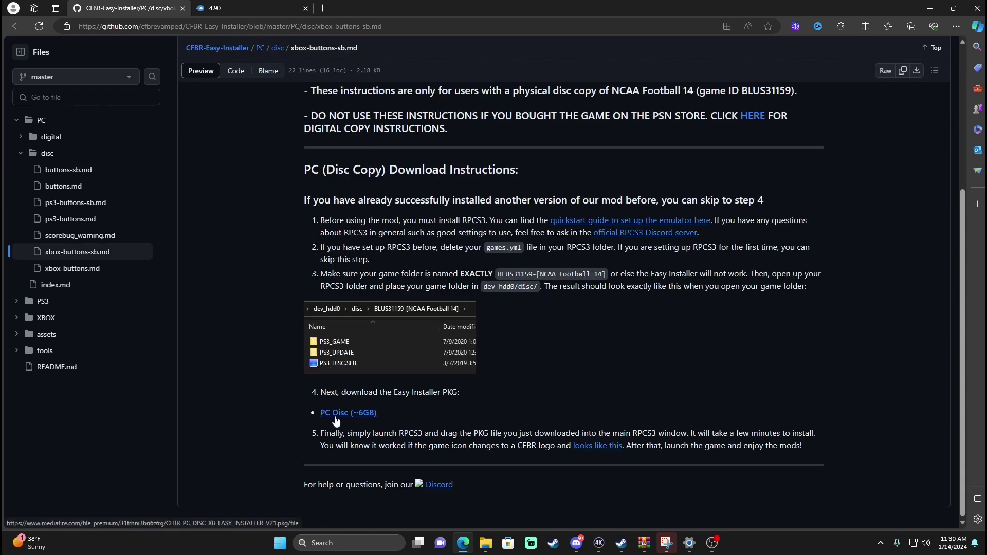
left_click(335, 414)
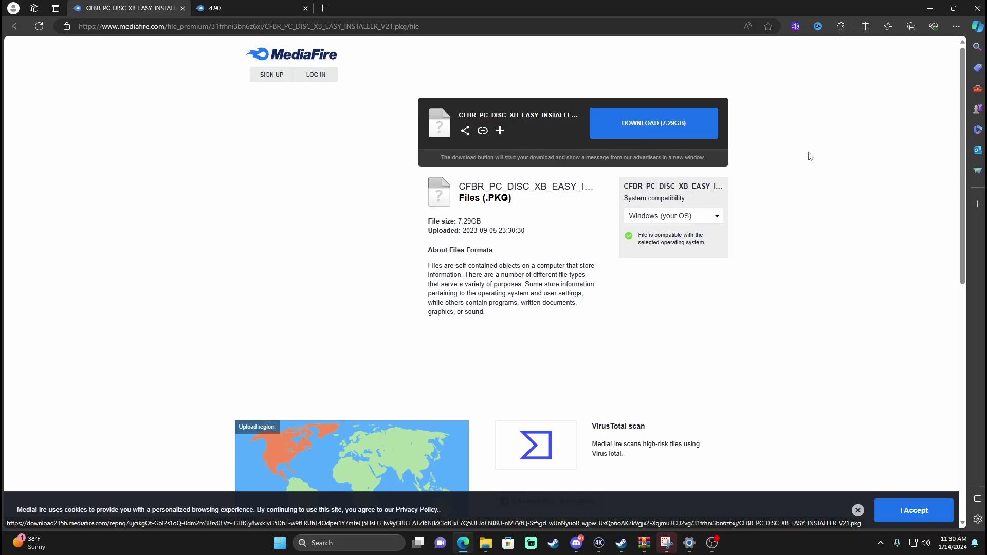
Dismiss the cookie notice, try downloading the 7.29GB installer PKG twice, then close that MediaFire page
left_click(856, 512)
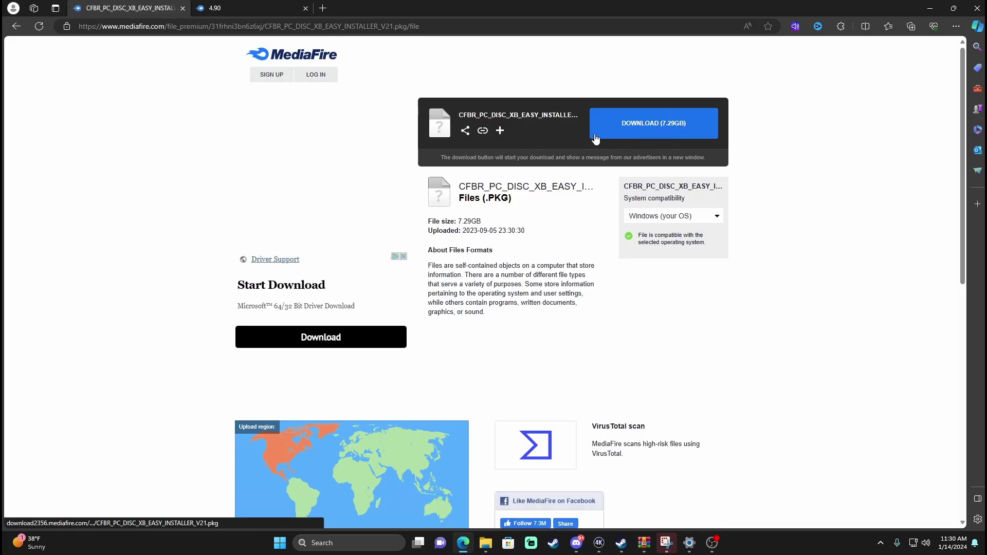
left_click(659, 119)
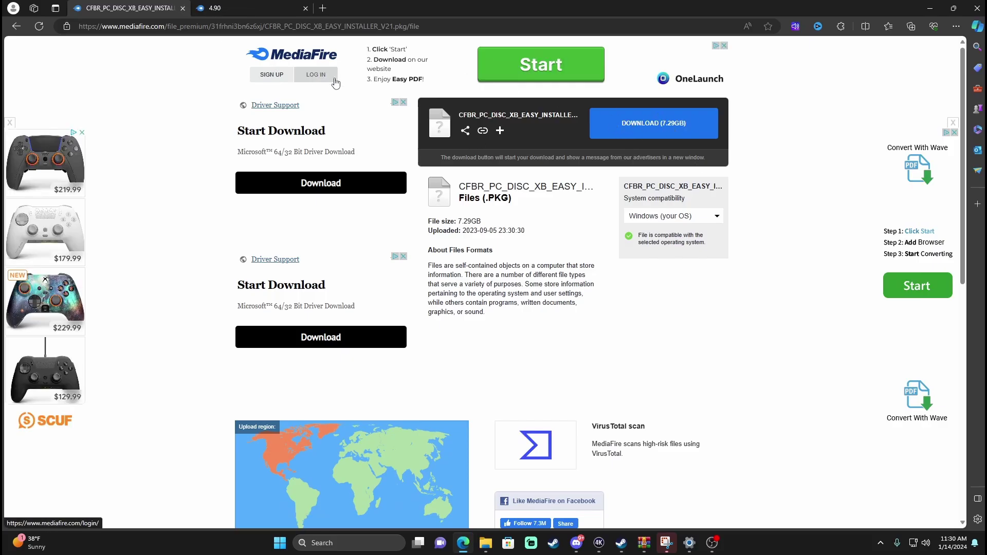
left_click(599, 131)
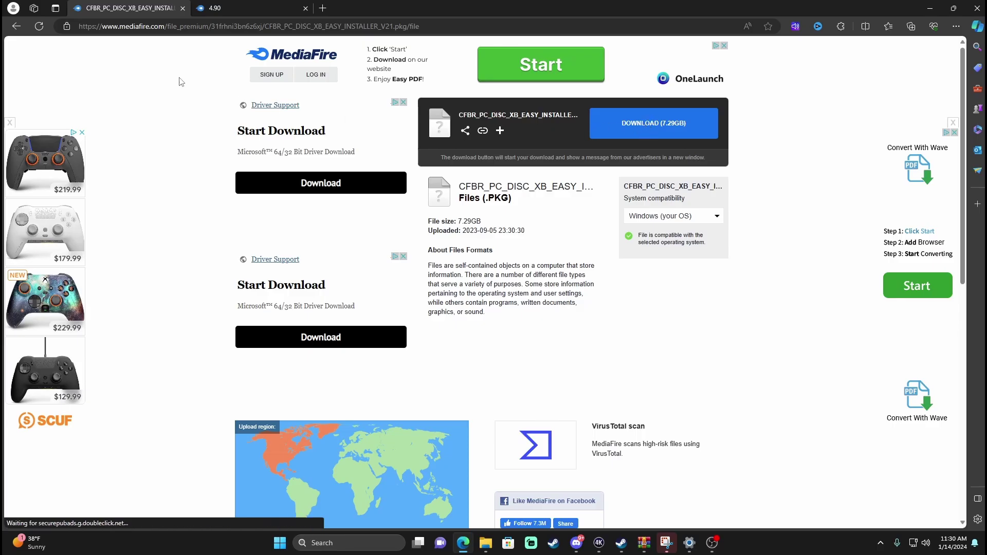
left_click(182, 8)
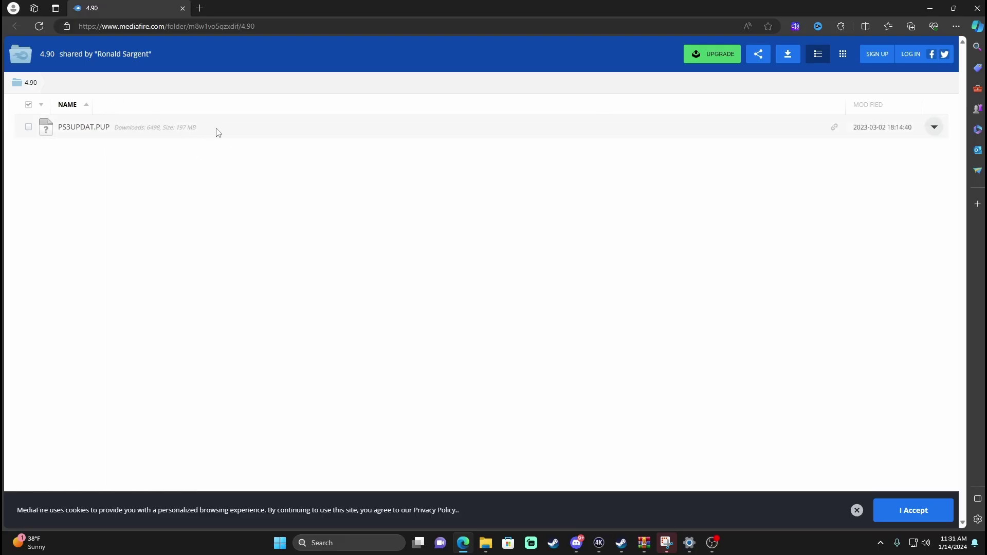
Download the 196.58MB PS3UPDAT.PUP firmware from MediaFire and close Edge
left_click(856, 510)
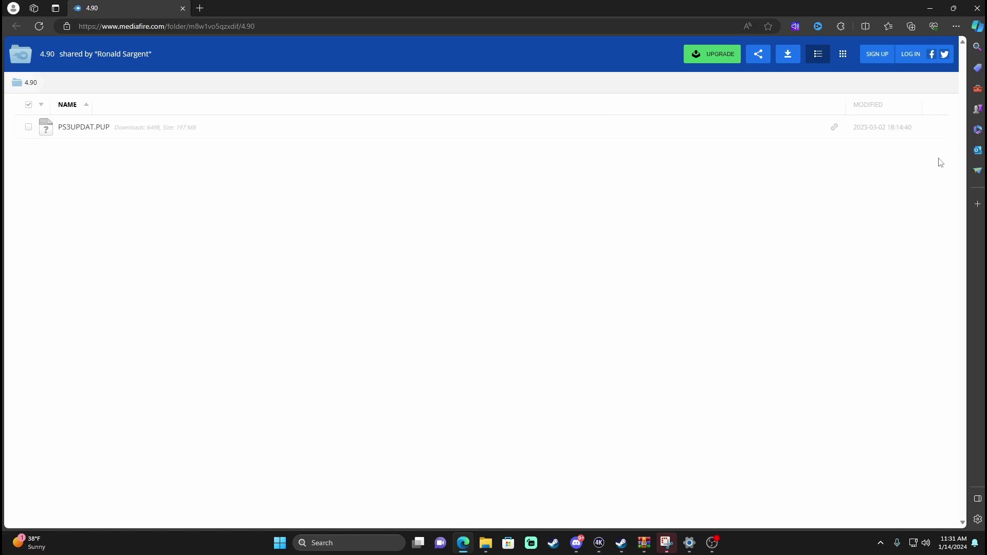
left_click(934, 128)
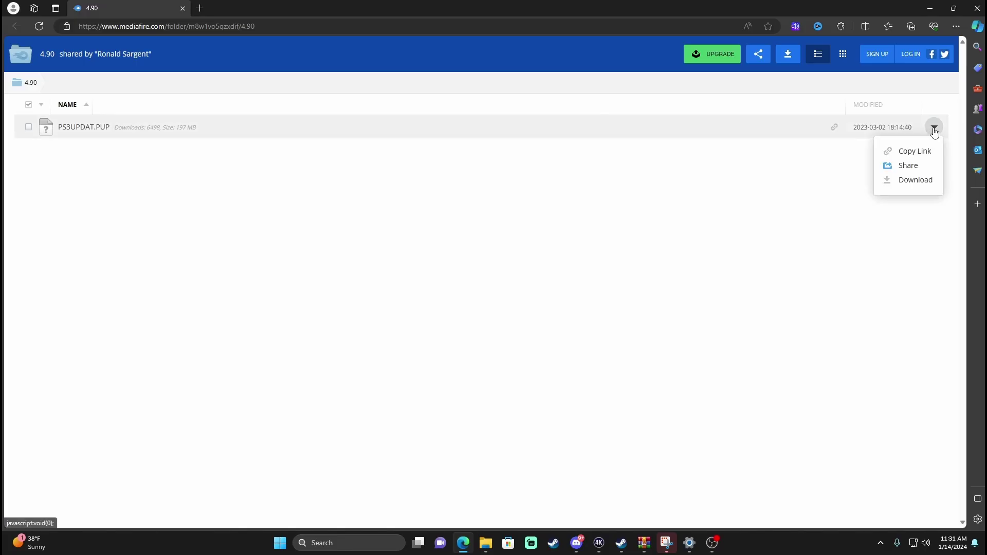
left_click(914, 181)
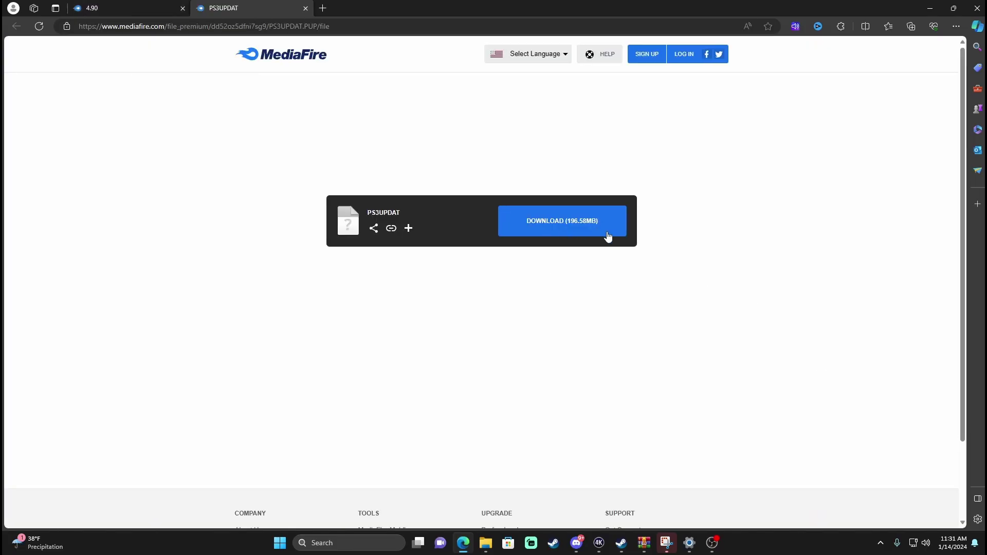
left_click(606, 233)
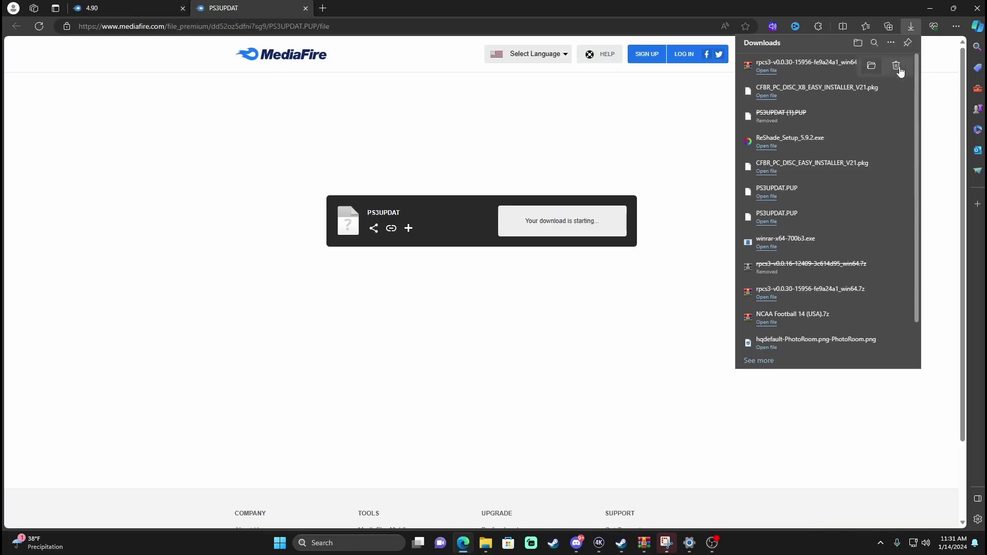
left_click(528, 378)
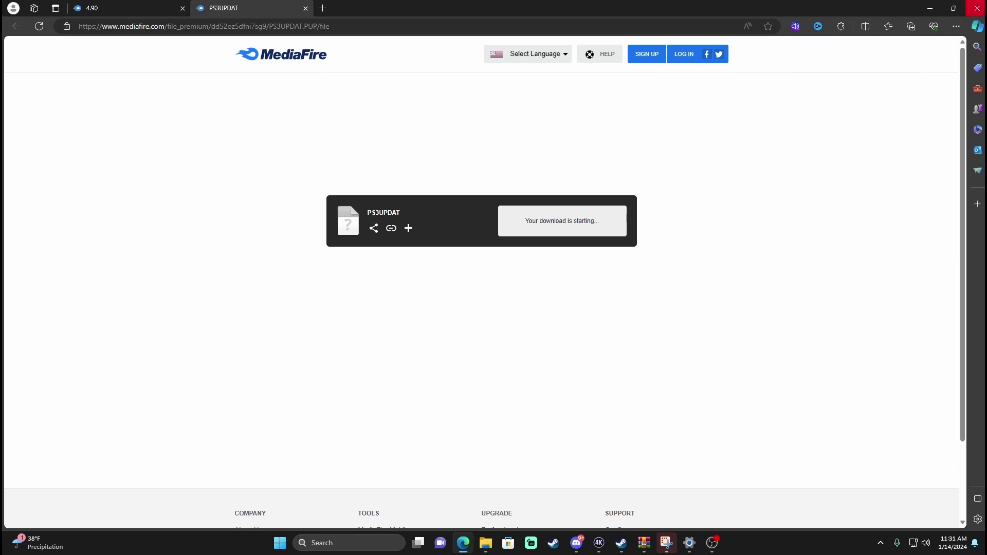
left_click(980, 11)
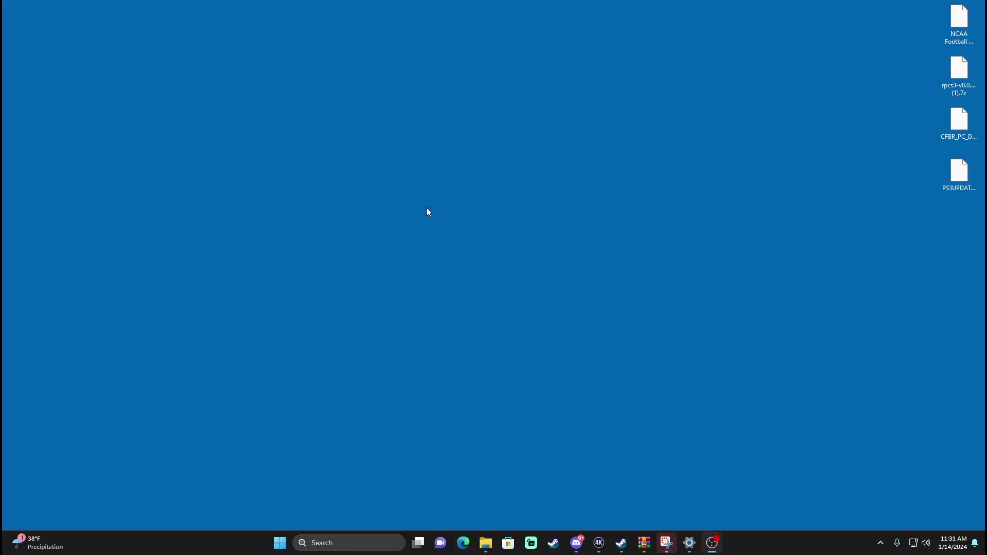
Create a new desktop folder named 'PS3 Emulator'
right_click(405, 179)
mouse_move(444, 260)
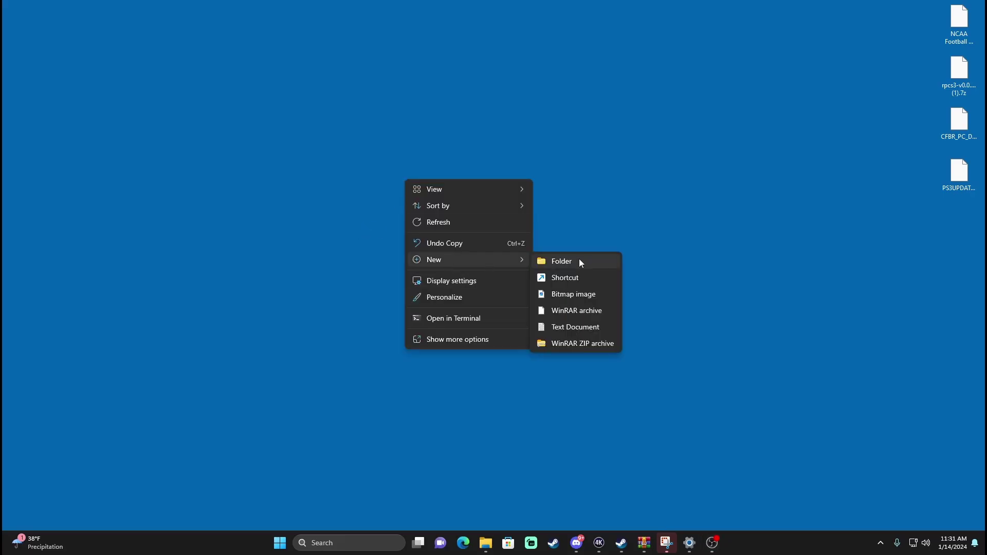
left_click(579, 262)
type("PS")
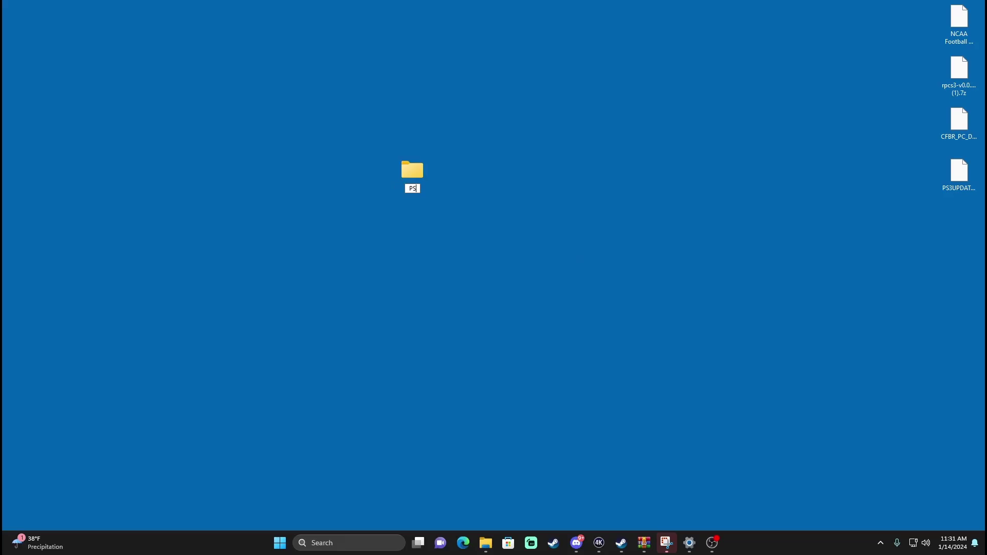
type("3 Emulator")
key("Return")
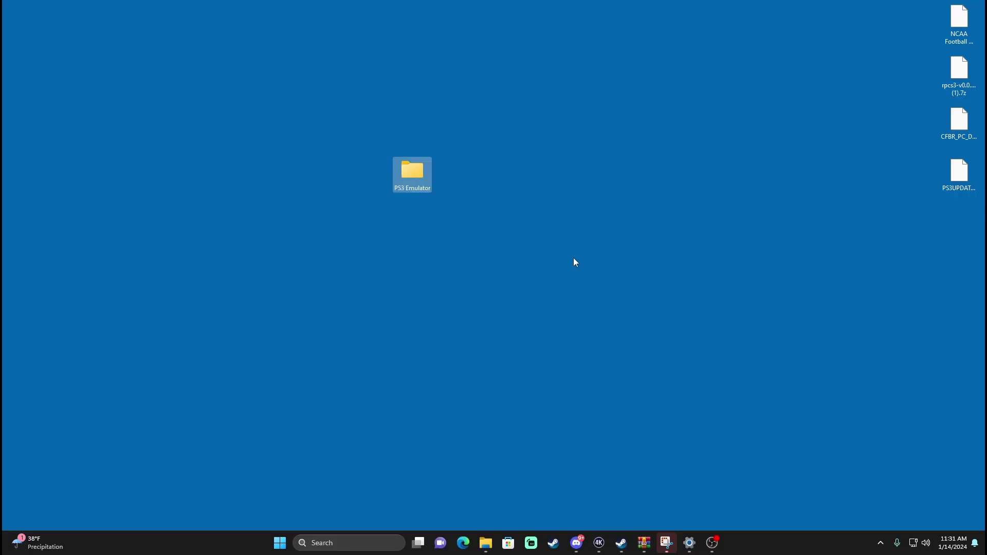
Open PS3 Emulator in a narrow window and open the rpcs3 .7z archive beside it
double_click(422, 186)
left_click_drag(578, 67, 433, 67)
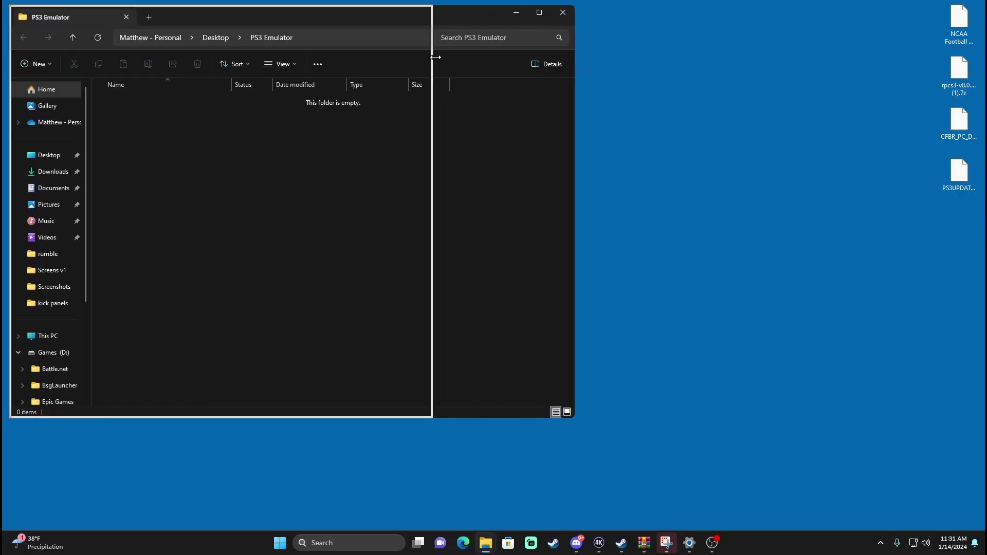
left_click_drag(252, 19, 248, 18)
left_click_drag(959, 72, 687, 76)
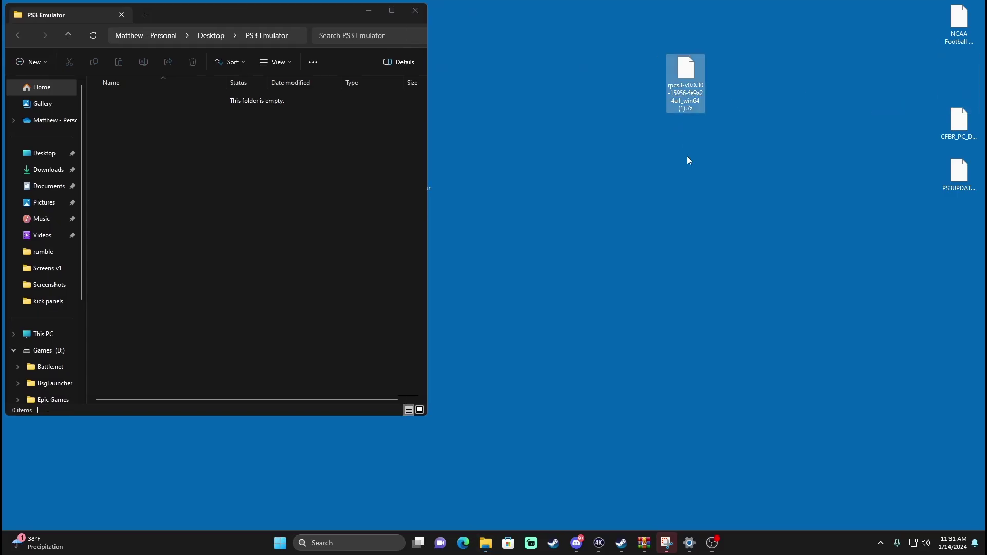
double_click(695, 82)
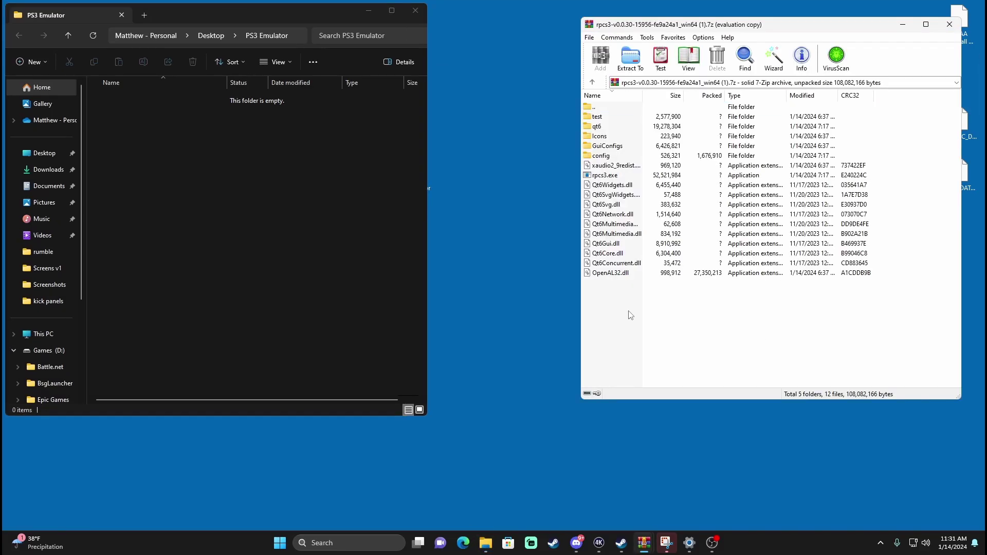
Extract all rpcs3 archive contents into PS3 Emulator, close WinRAR and delete the .7z archive
left_click_drag(736, 27, 611, 23)
left_click_drag(473, 293, 466, 116)
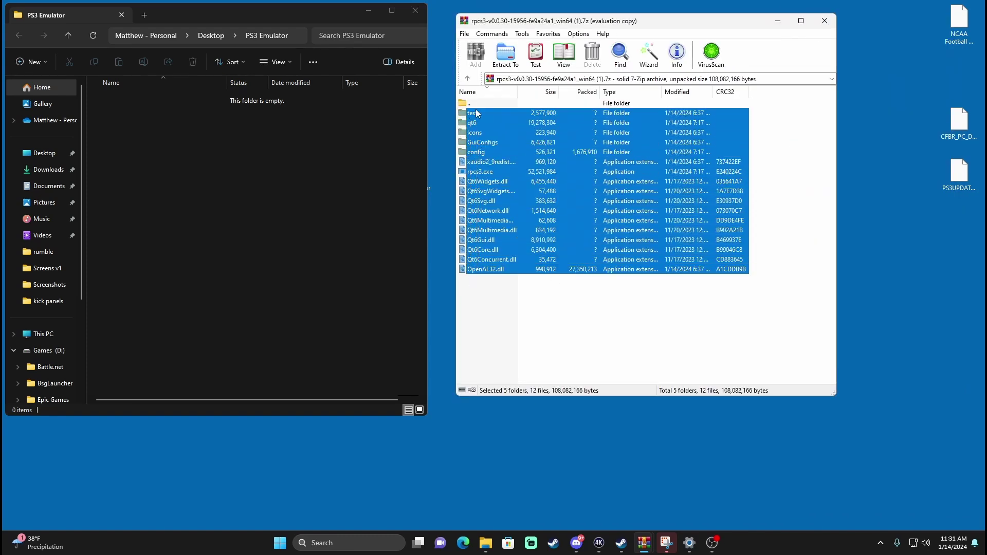
left_click_drag(280, 202, 277, 159)
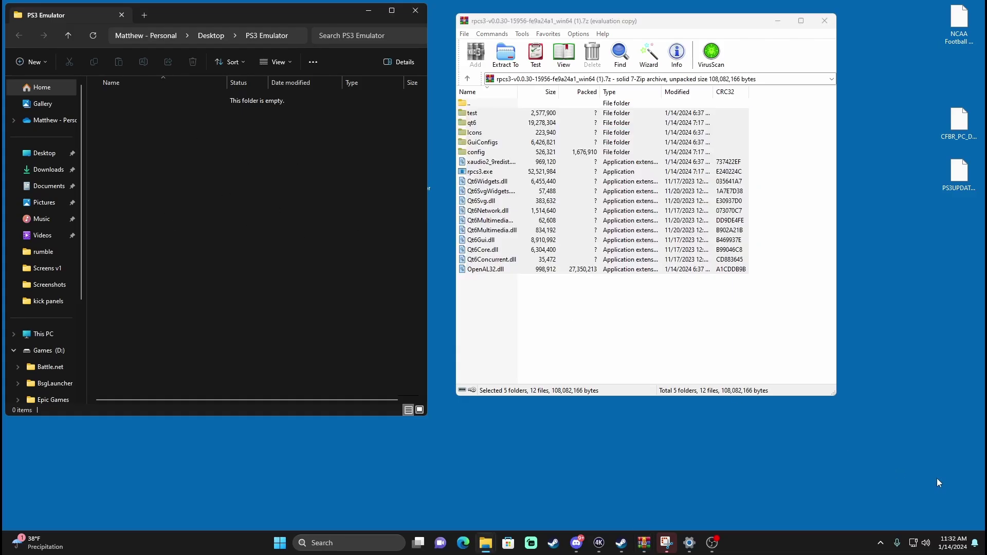
left_click(825, 21)
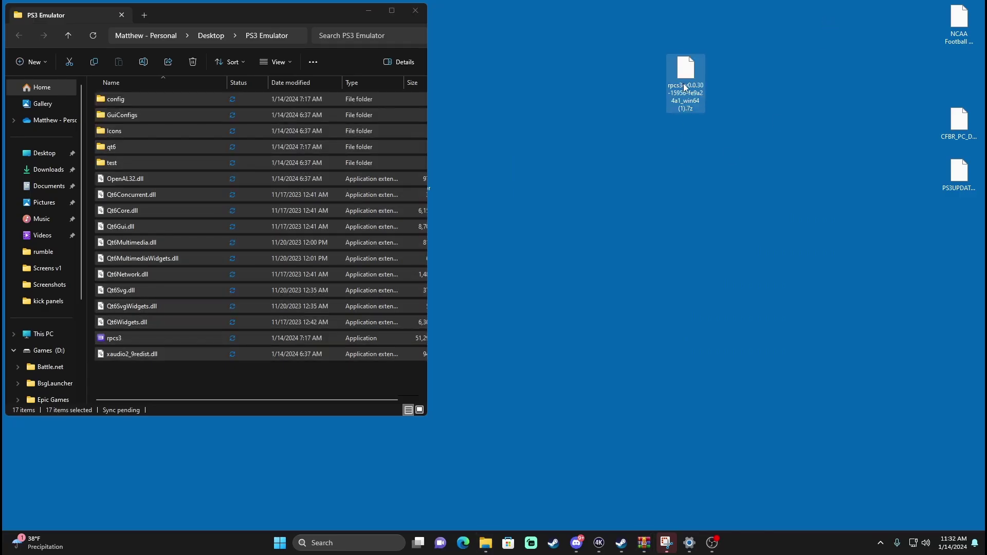
key("Delete")
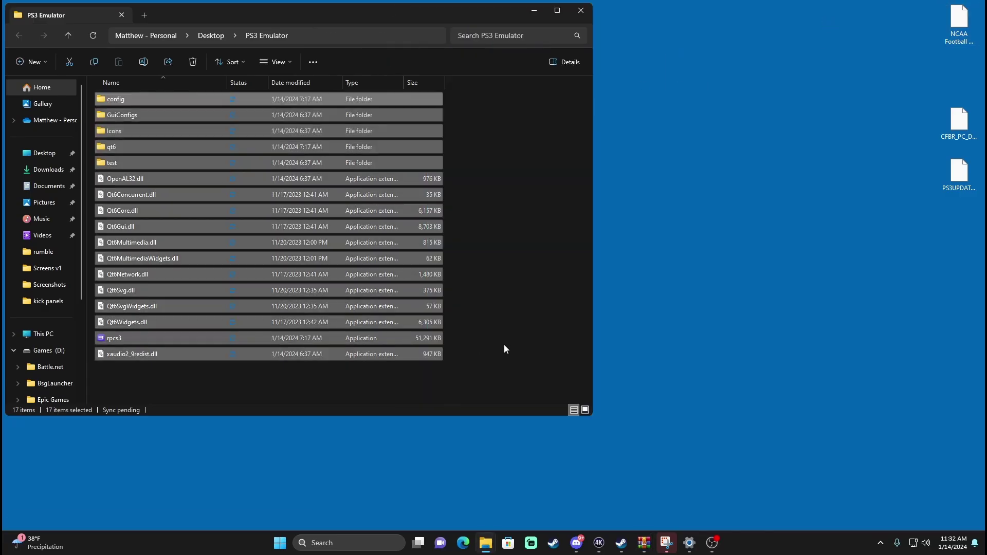
left_click(547, 335)
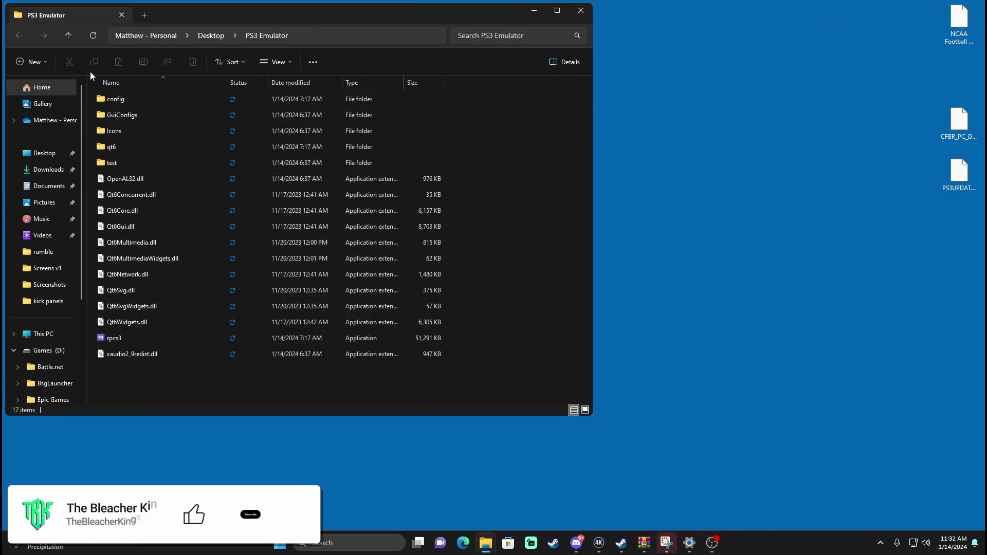
Launch rpcs3.exe past the unrecognized-app warning with Run anyway
double_click(119, 339)
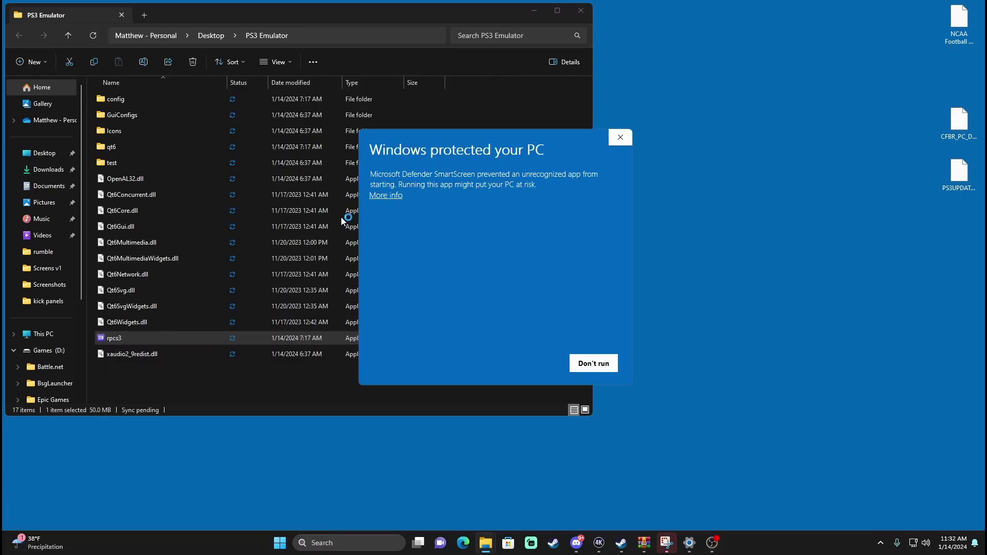
left_click(380, 198)
left_click(531, 363)
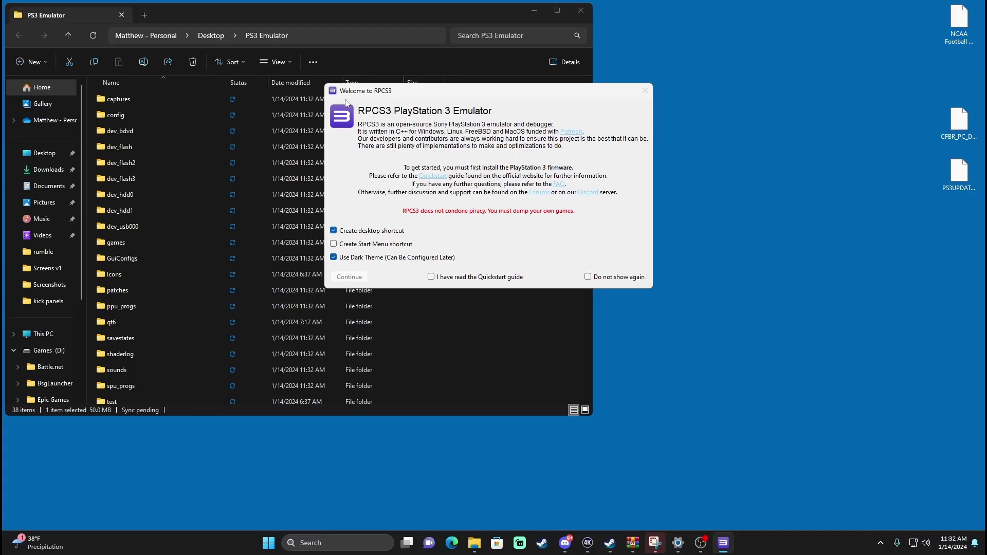
Tick the Quickstart guide and Do not show again boxes, then continue past the welcome screen
left_click(431, 277)
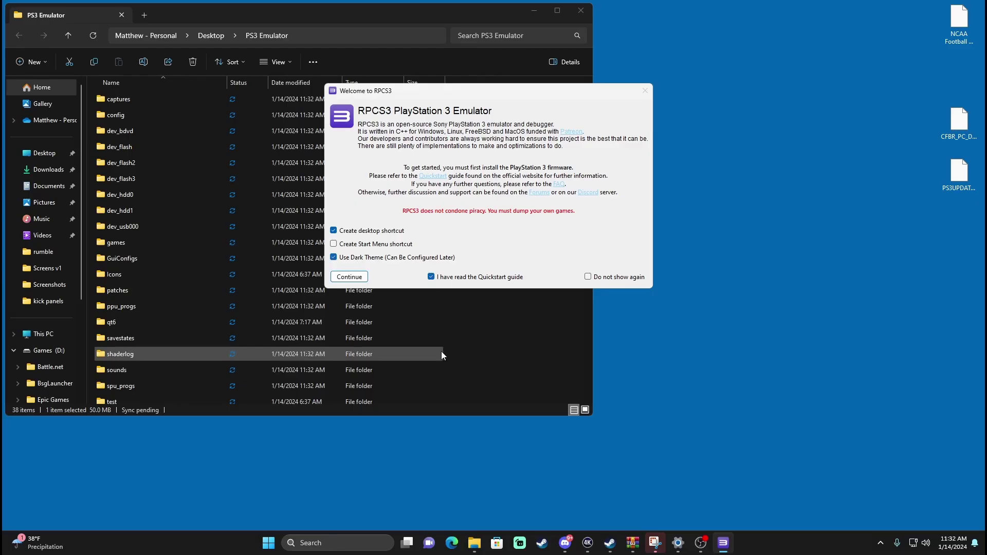
left_click(587, 276)
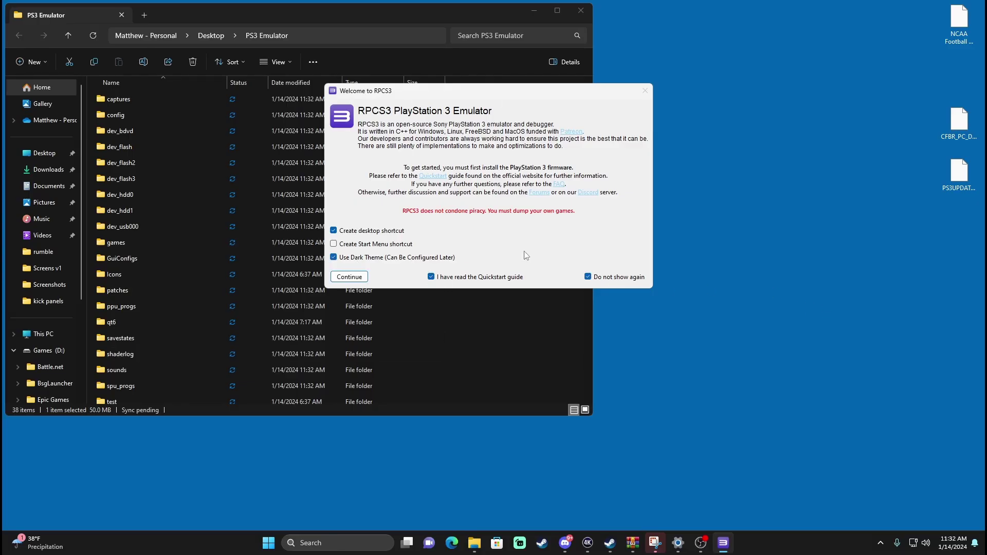
left_click(347, 277)
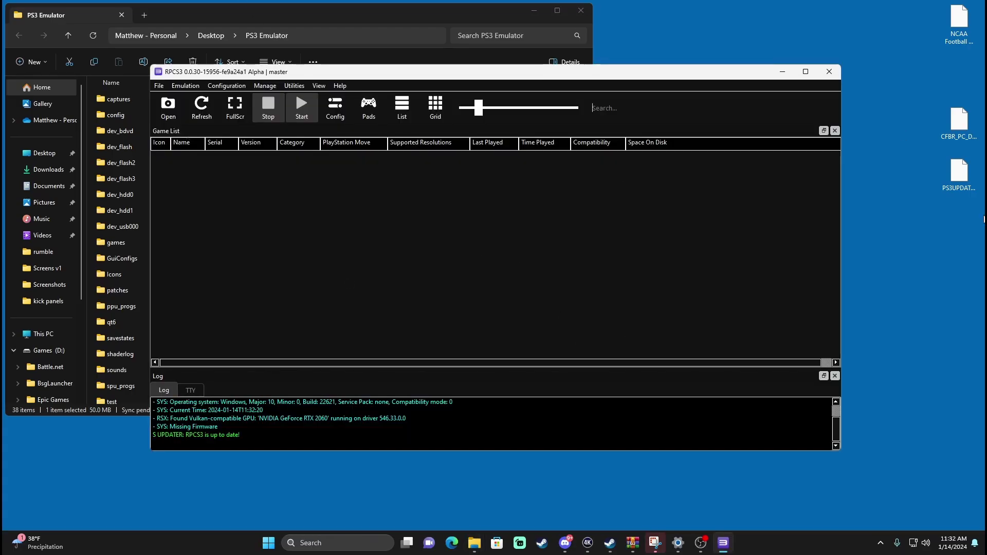
Drop PS3UPDAT.PUP onto RPCS3, confirm the firmware install, and return the file to its icon column
left_click(960, 191)
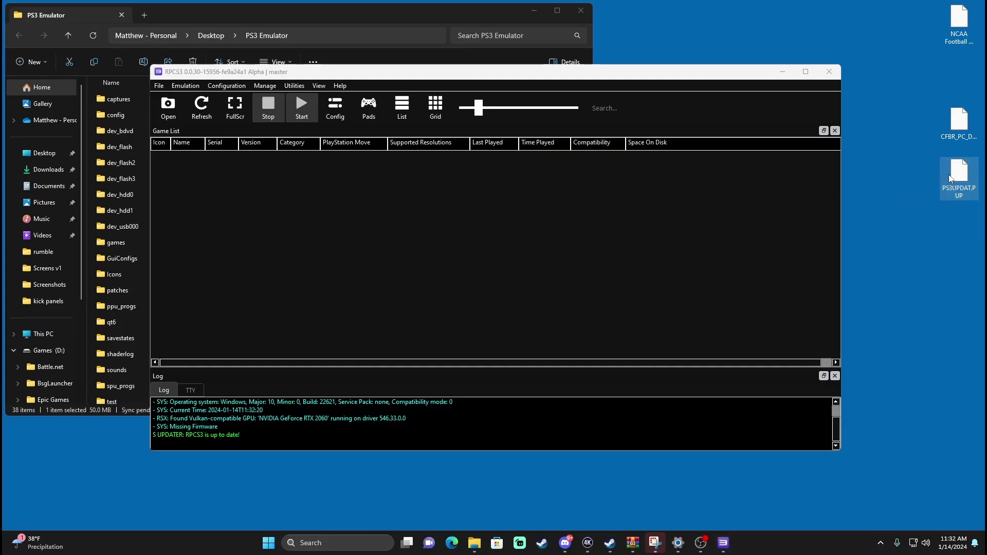
left_click_drag(945, 180, 560, 275)
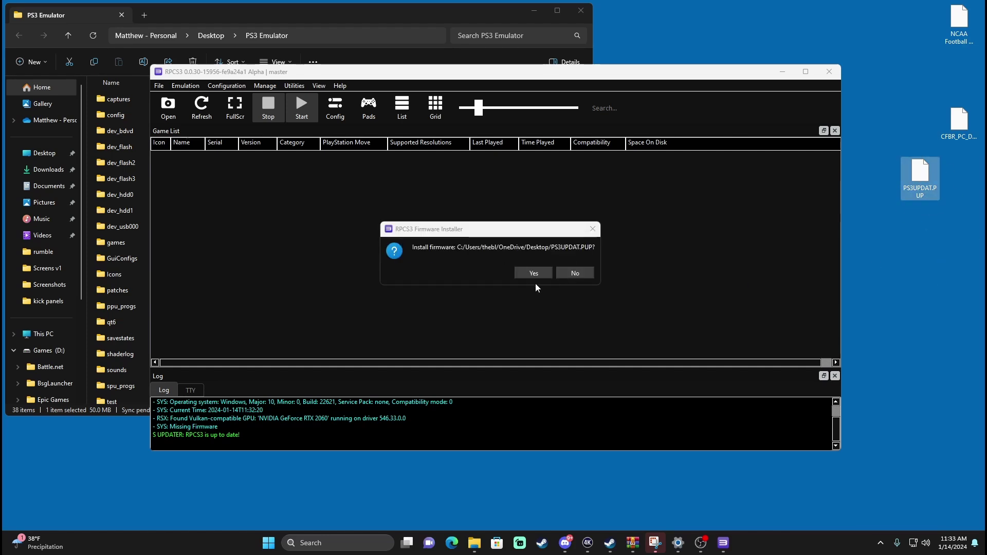
left_click(534, 275)
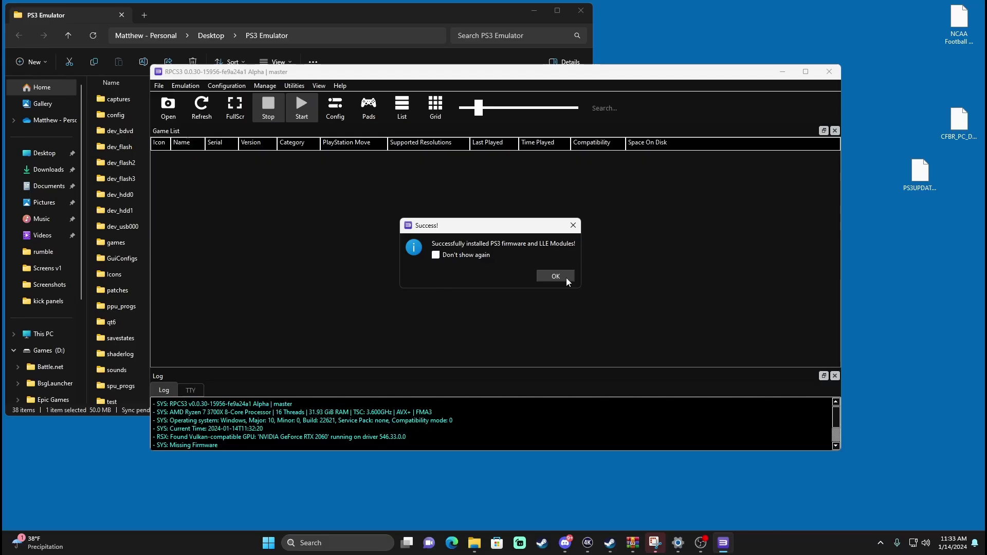
left_click(558, 278)
left_click_drag(928, 175, 967, 171)
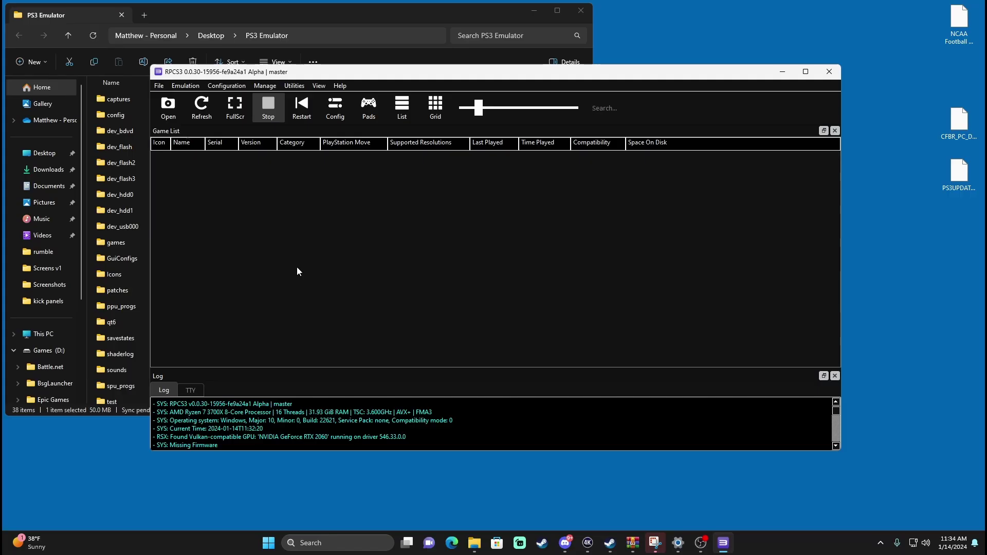
Clear File Explorer away, maximize RPCS3, and open Settings on the GPU tab
left_click_drag(237, 75, 495, 8)
left_click(477, 23)
left_click(534, 10)
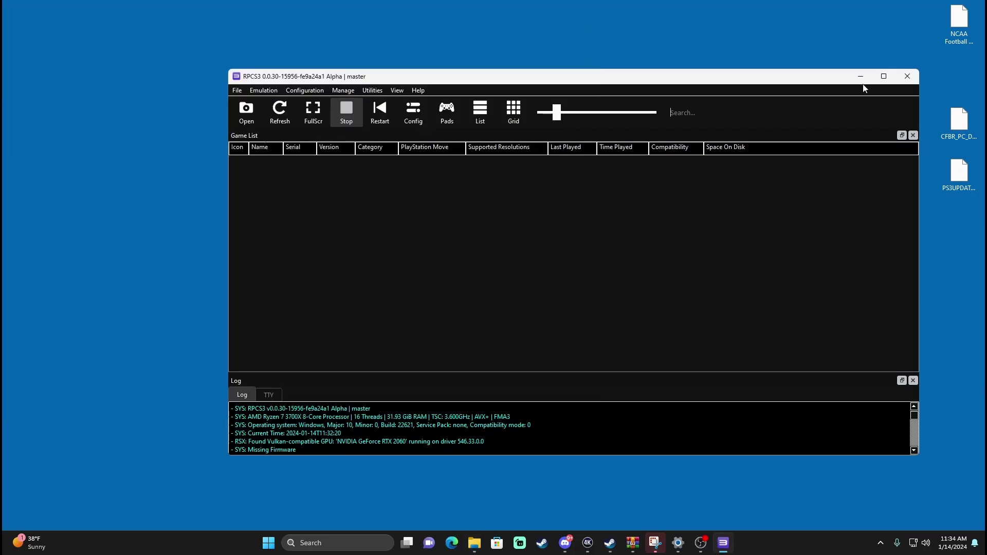
left_click(889, 79)
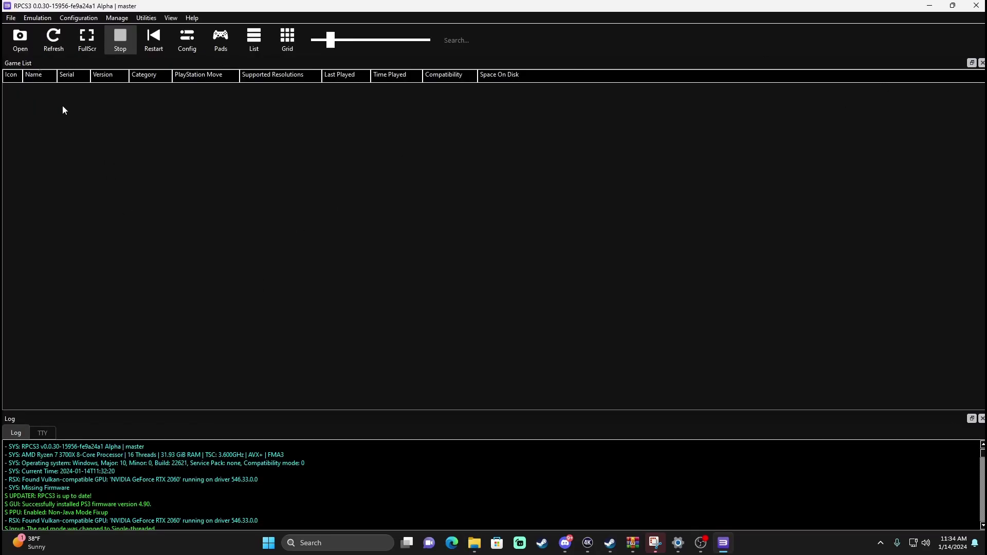
left_click(186, 40)
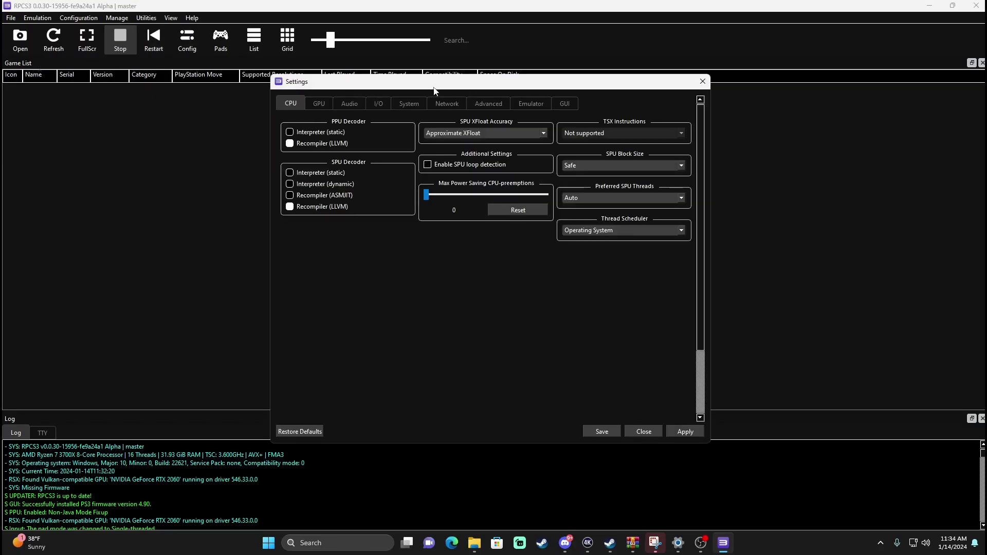
left_click_drag(450, 84, 473, 83)
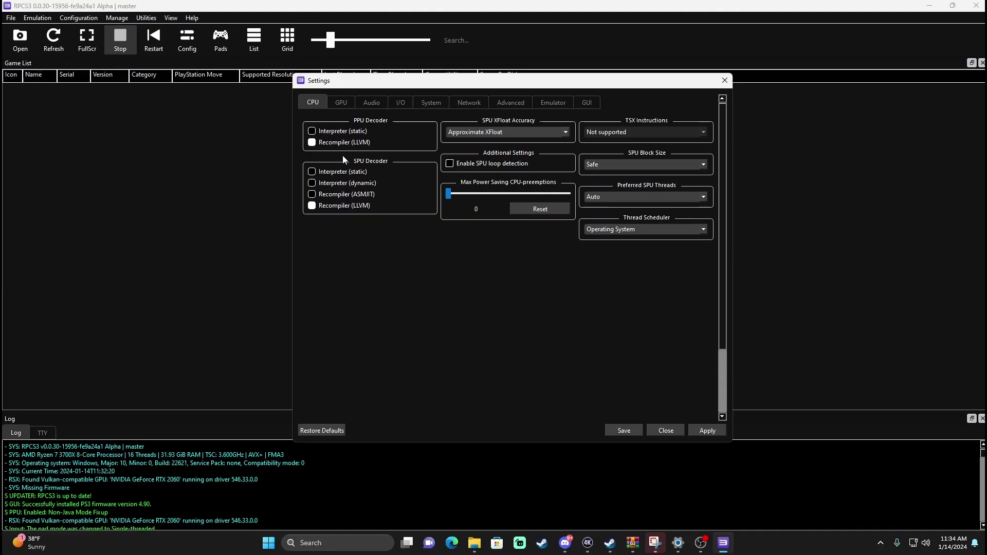
left_click(341, 104)
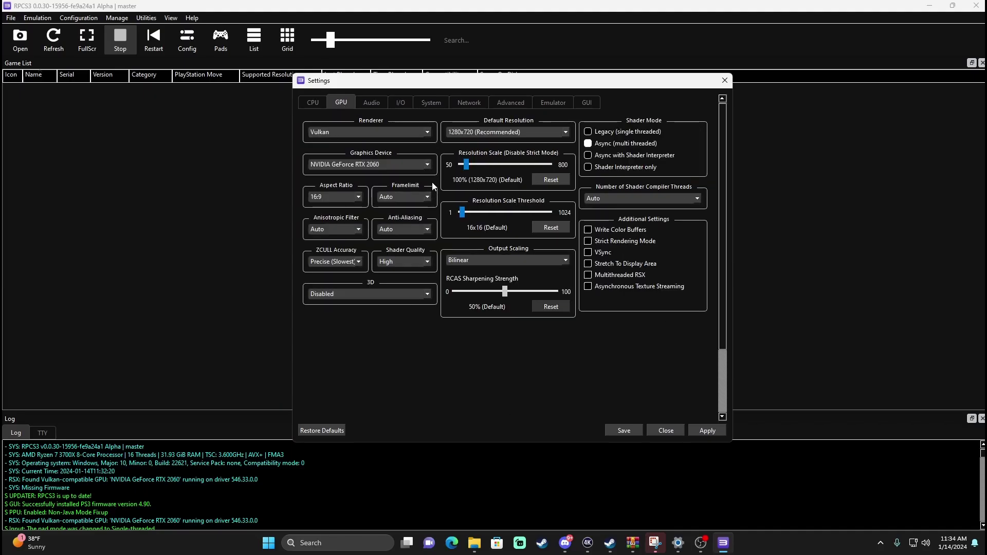
Keep the RTX 2060, use 1920x1080 at 150% scale, Legacy shaders, and Write Color Buffers
left_click(428, 164)
left_click(406, 164)
left_click(477, 132)
left_click_drag(465, 163, 473, 165)
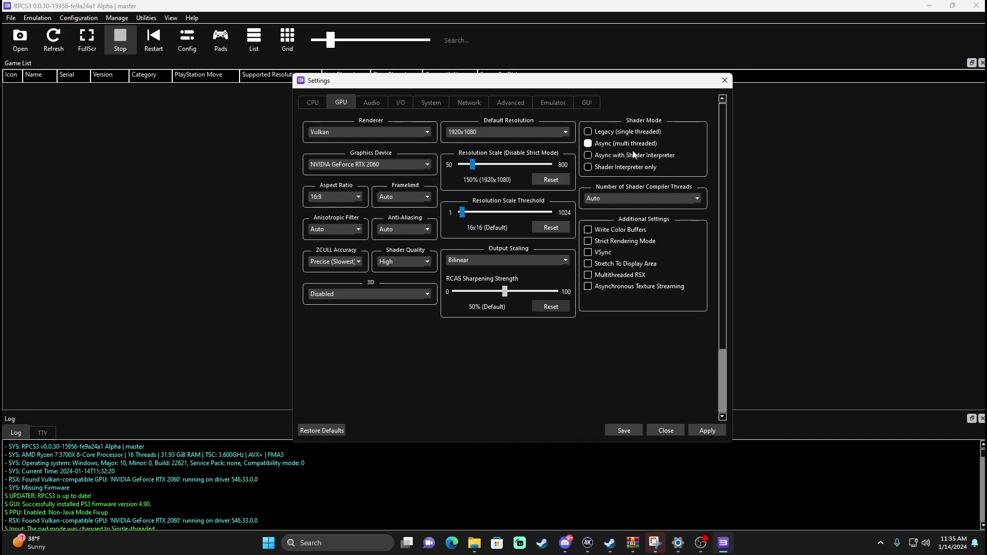
left_click(588, 133)
left_click(589, 230)
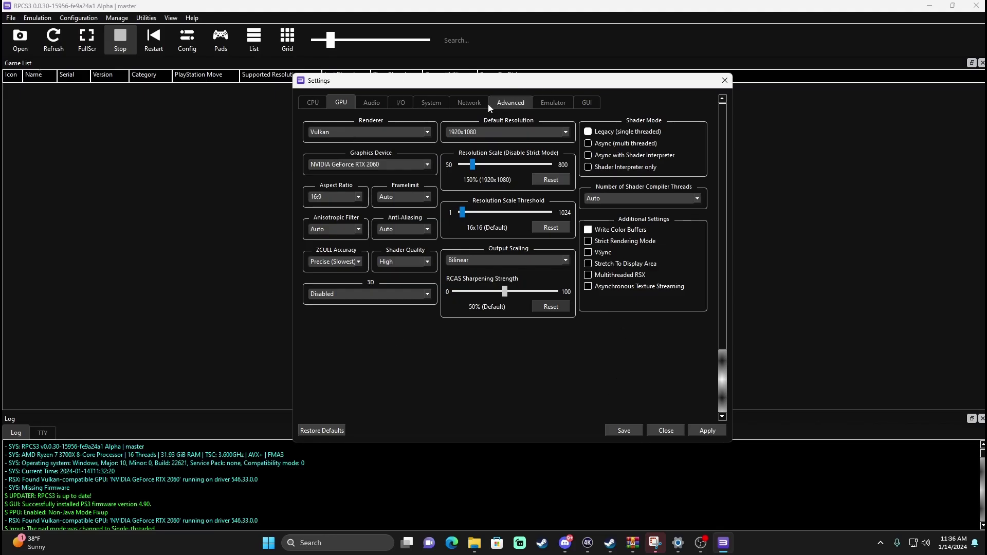
Set 'Check for updates on startup' to No in the GUI tab and save the settings
left_click(372, 103)
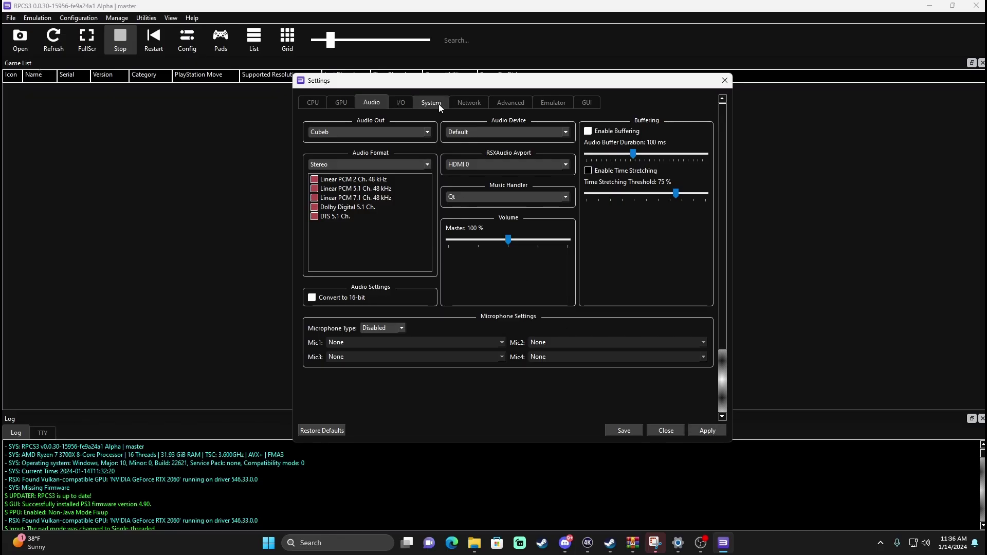
left_click(585, 104)
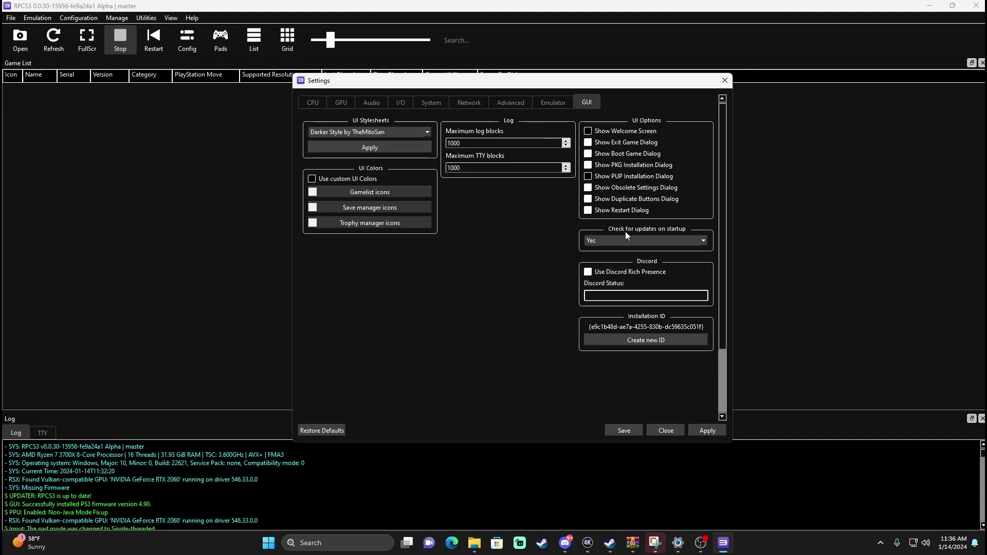
left_click(653, 243)
left_click(638, 277)
left_click(624, 431)
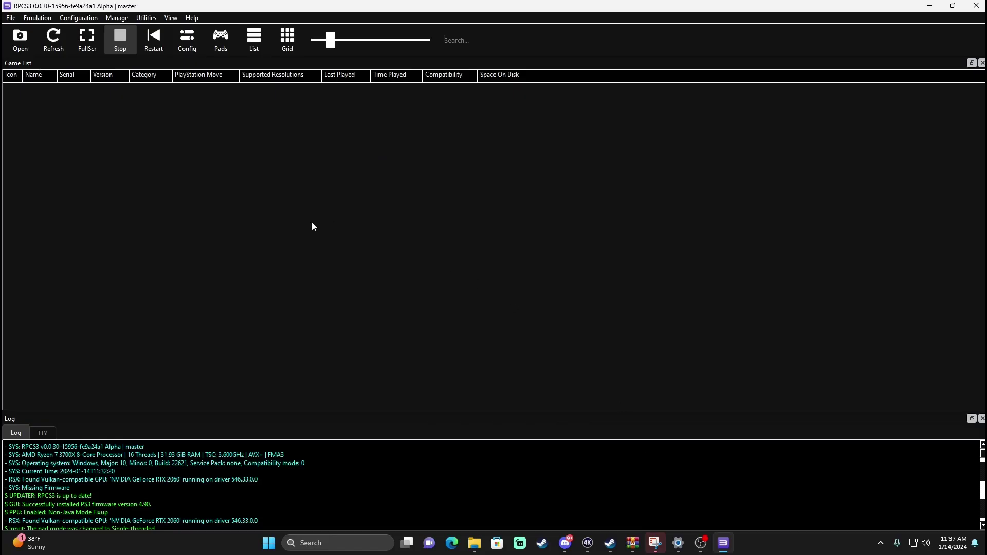
Open the Pads gamepad settings dialog
left_click(225, 35)
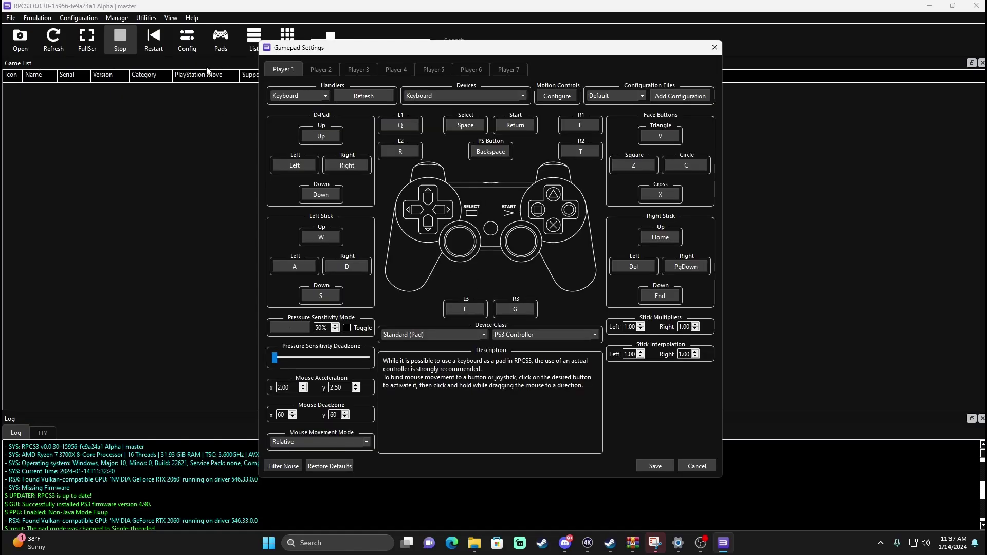
left_click(712, 49)
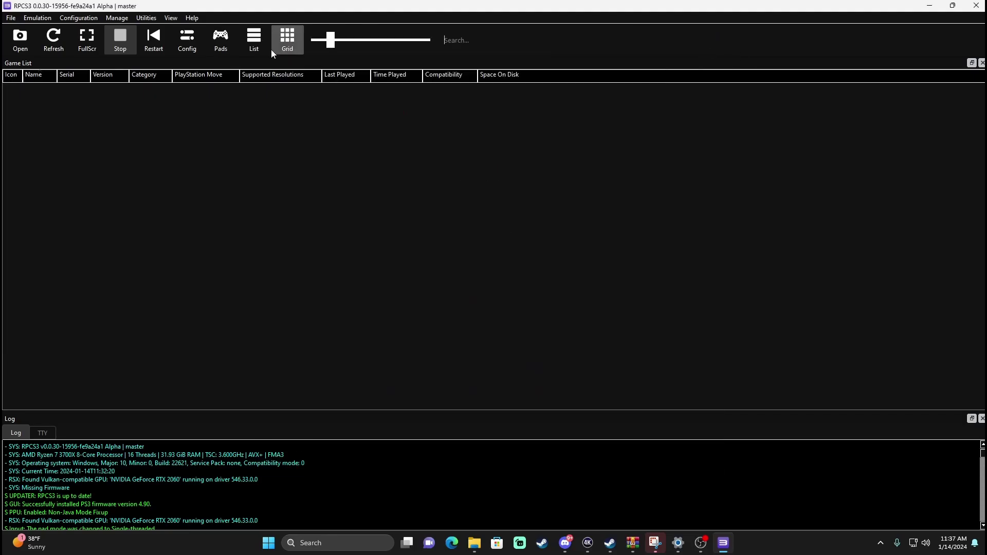
left_click(221, 37)
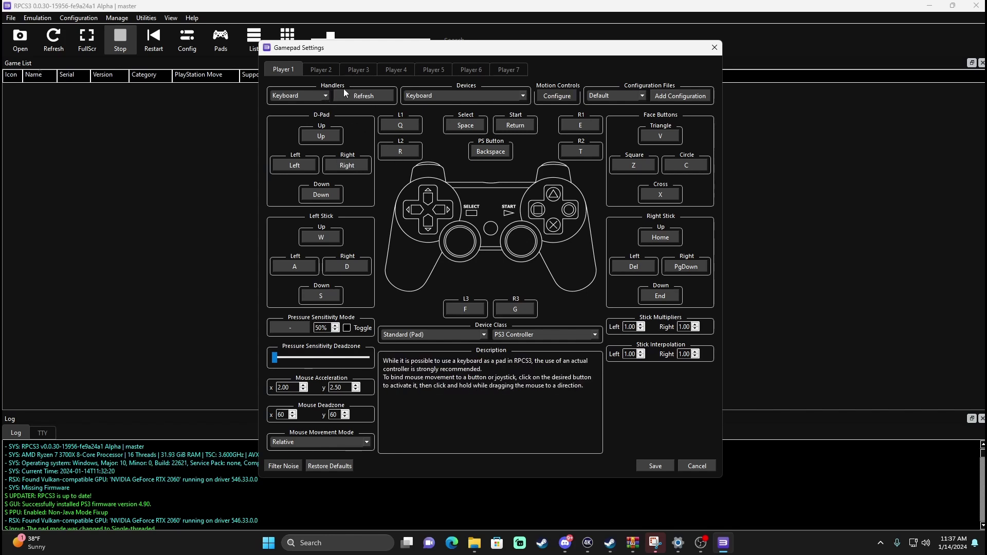
Set Player 1's input handler to XInput after briefly trying DualSense
left_click(325, 97)
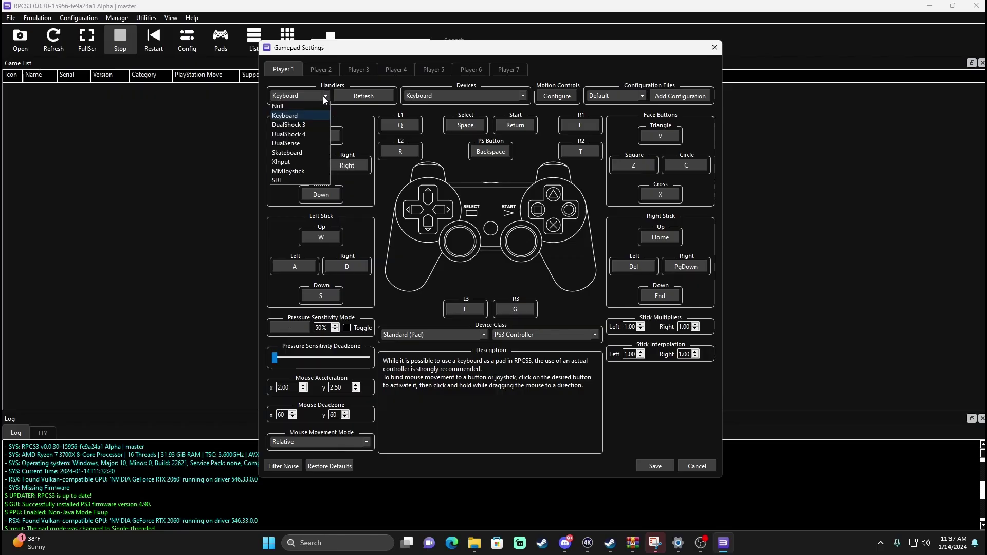
left_click(299, 144)
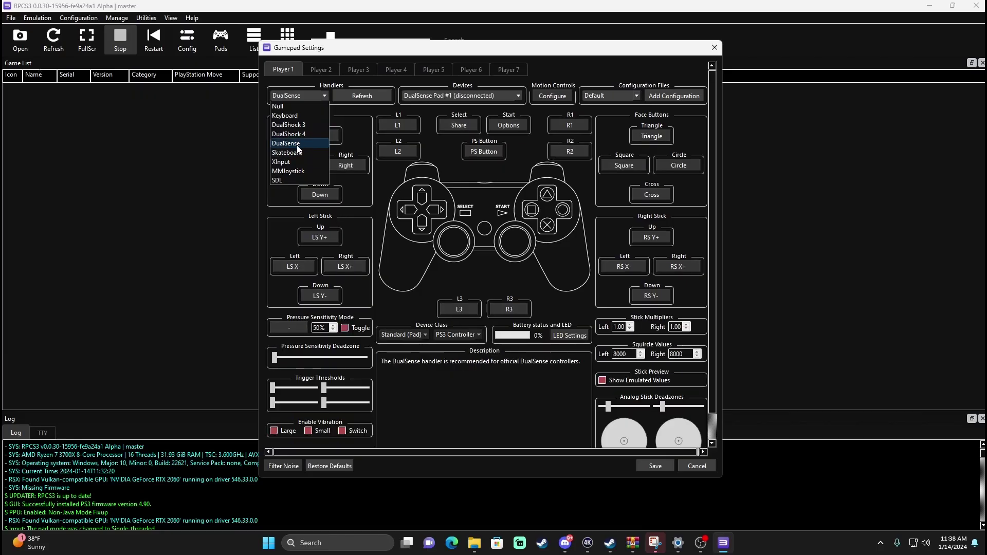
left_click(291, 162)
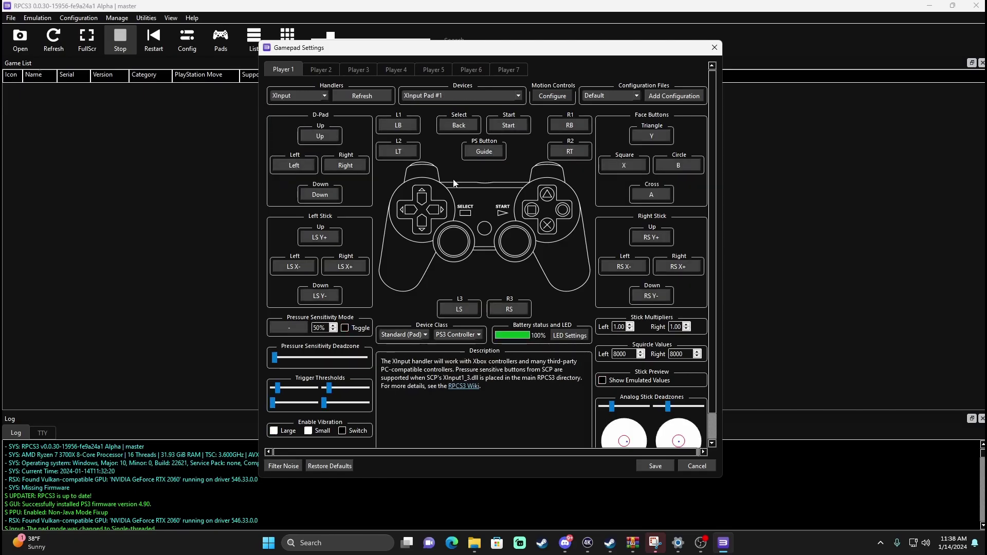
key("Up")
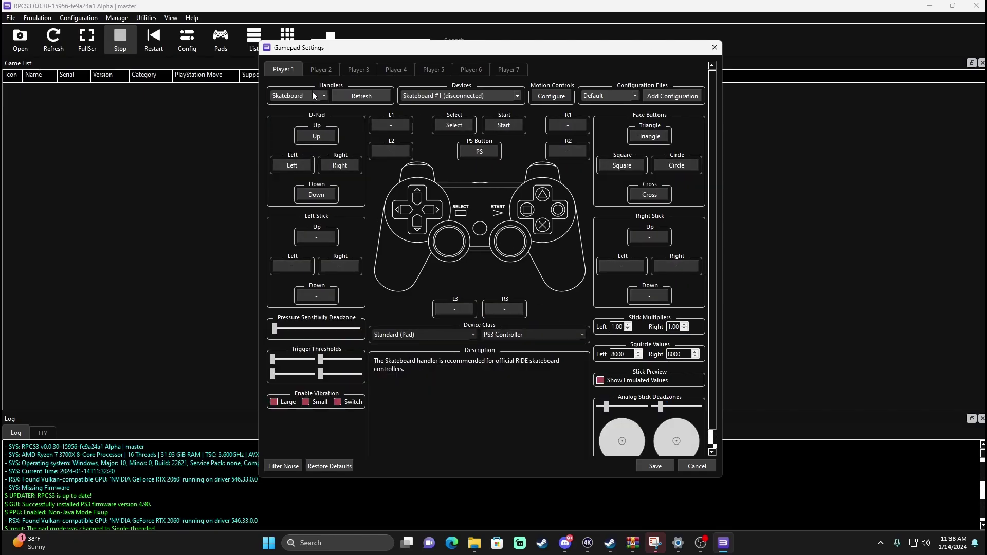
left_click(313, 97)
left_click(290, 168)
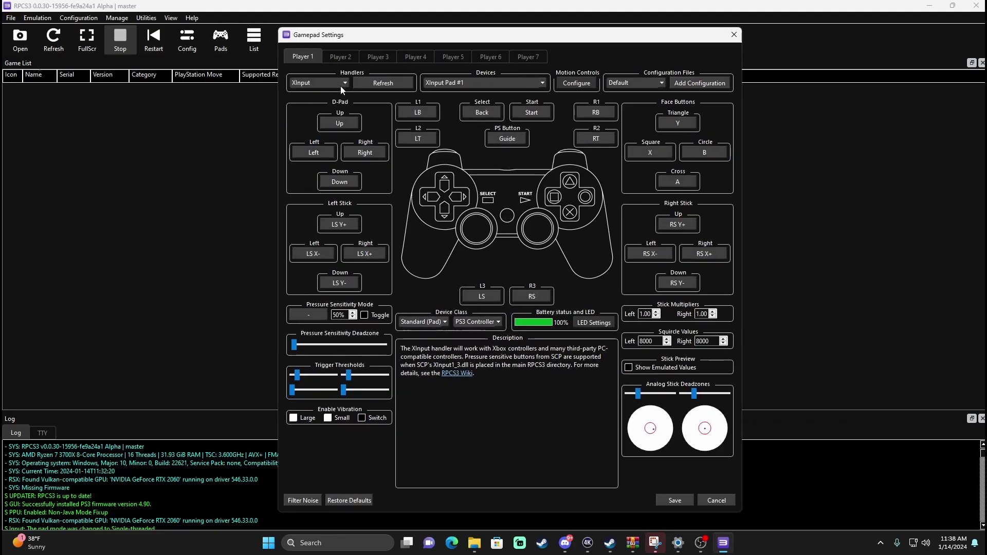
left_click(342, 83)
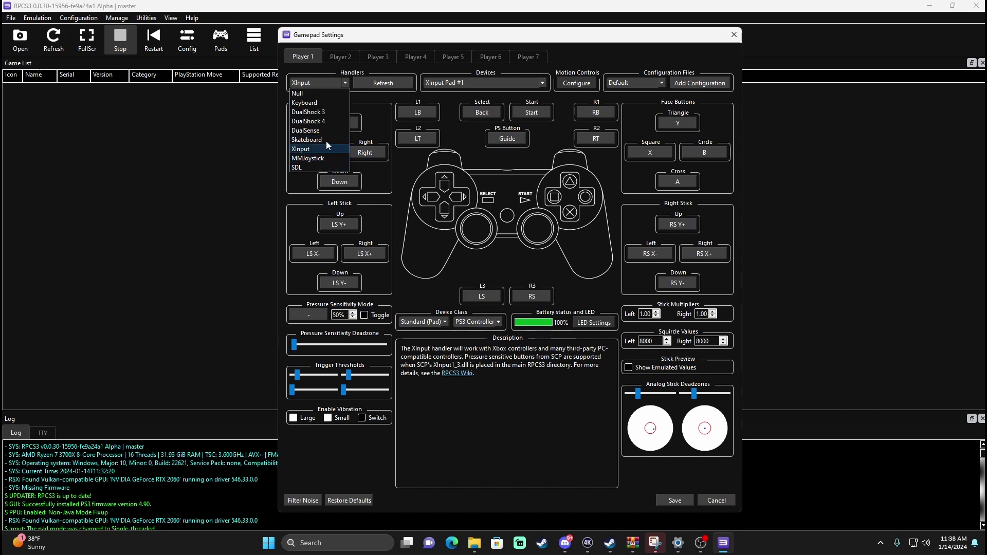
left_click(315, 148)
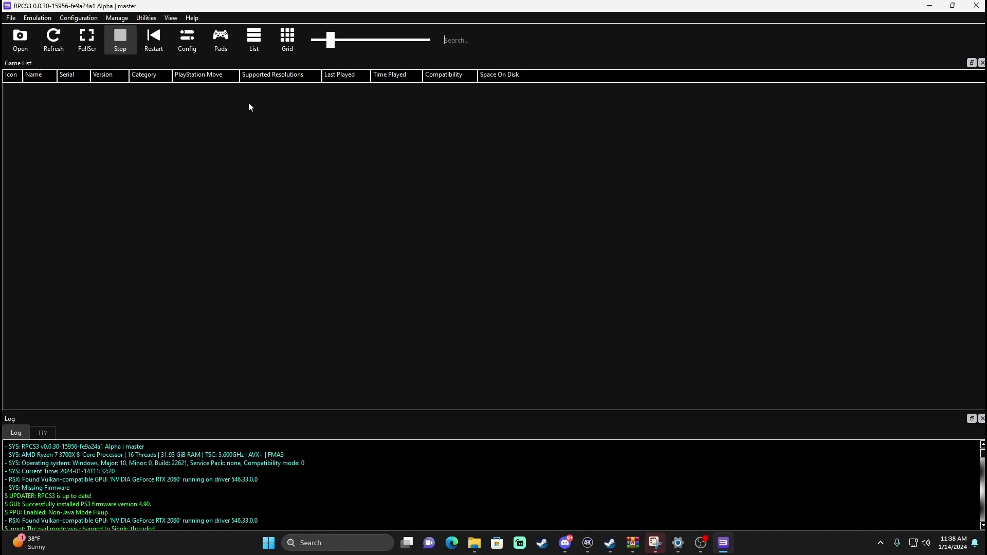
Restore and move the RPCS3 window aside, then close it to reveal the PS3 Emulator folder
left_click(953, 6)
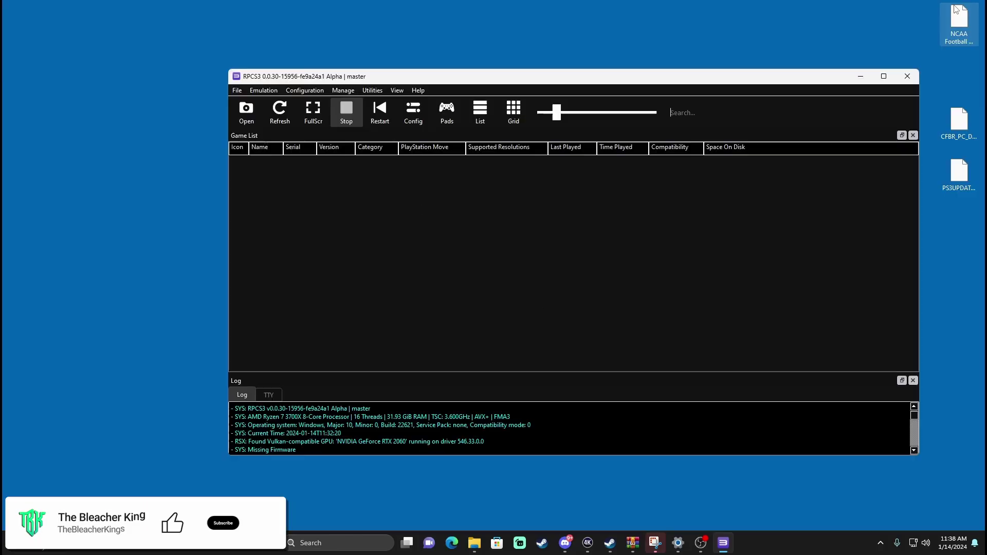
left_click_drag(791, 80, 578, 22)
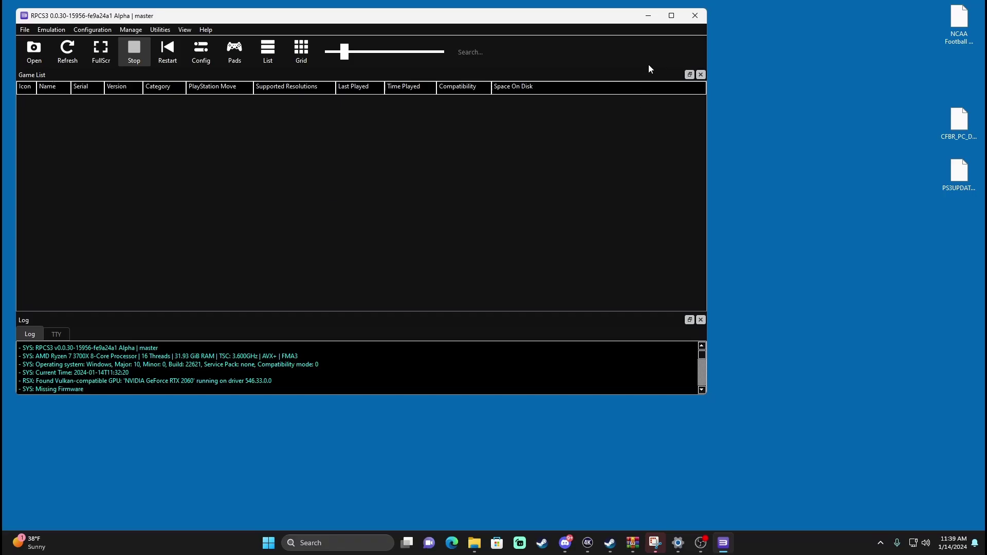
left_click(693, 17)
left_click_drag(424, 158, 412, 181)
left_click(594, 199)
Open PS3 Emulator, enlarge the Explorer window, and open the dev_hdd0 subfolder
double_click(414, 183)
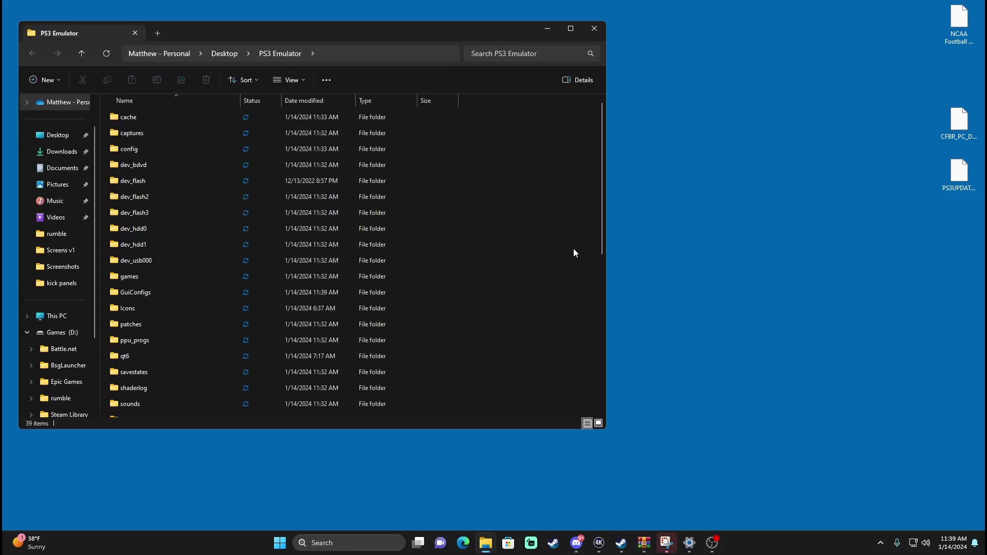
left_click_drag(356, 21, 366, 5)
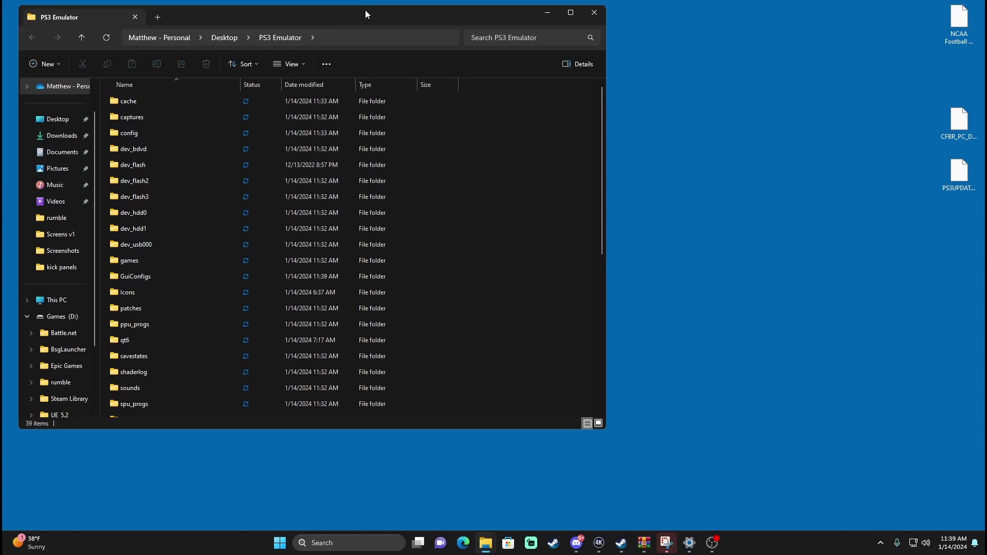
left_click_drag(378, 429, 381, 523)
left_click_drag(500, 16, 487, 14)
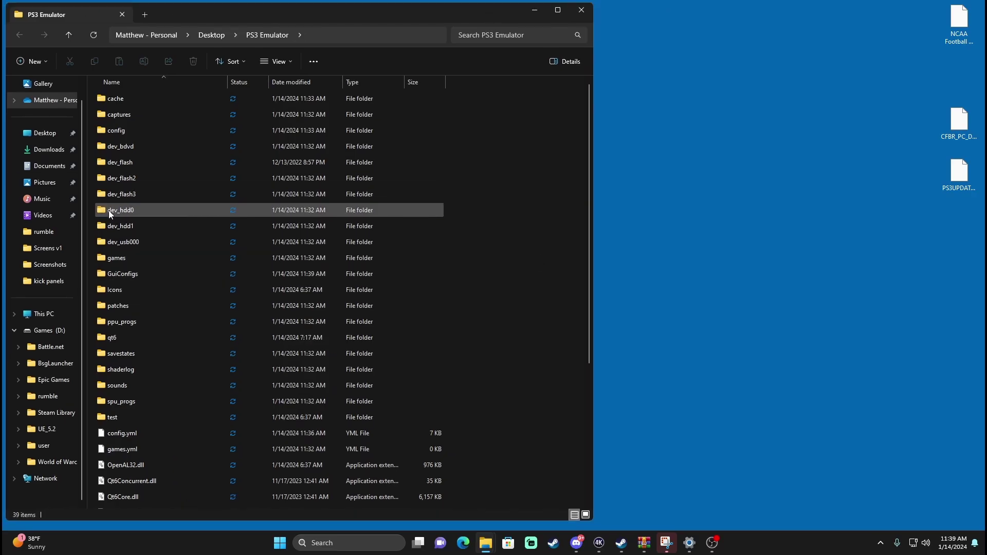
mouse_move(123, 216)
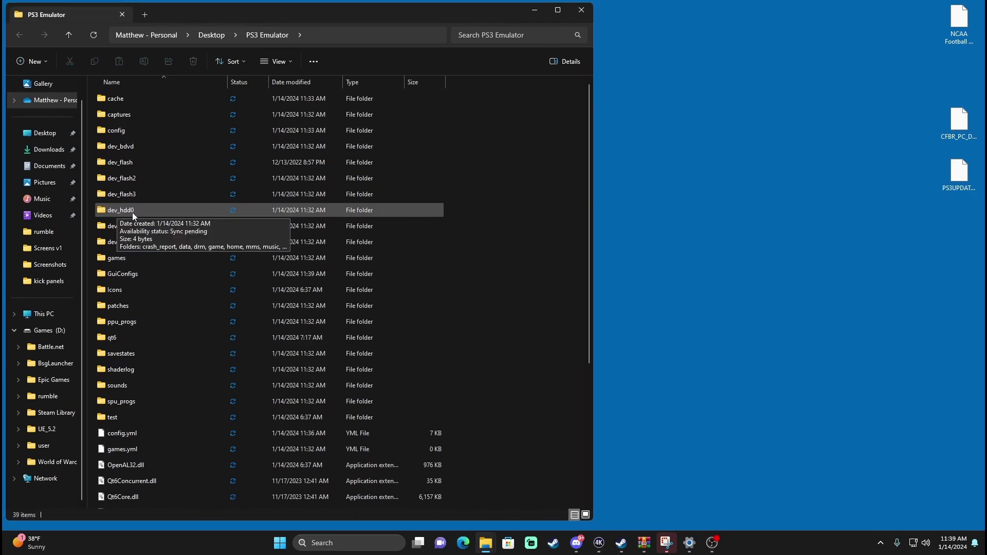
double_click(137, 212)
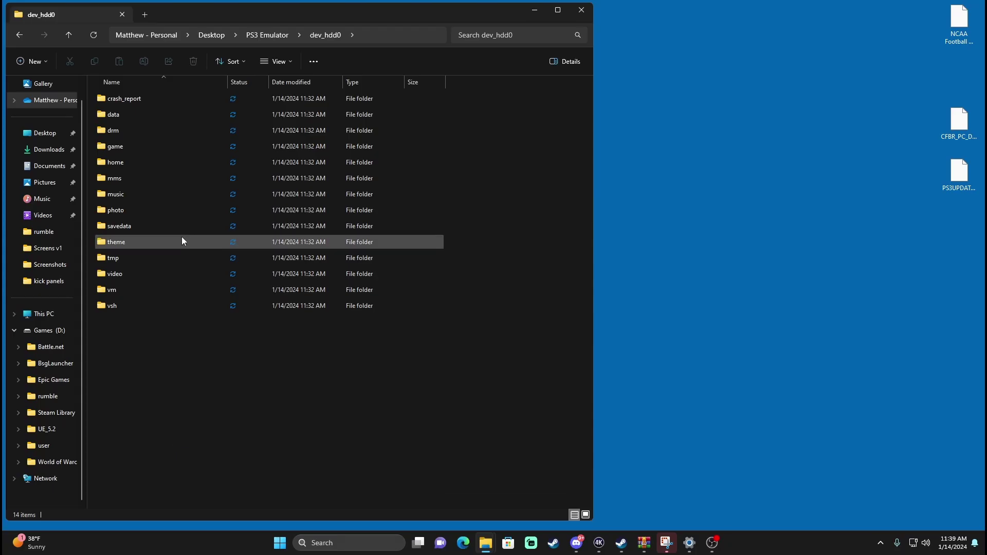
Add a new folder named 'disc' to dev_hdd0, open it, and reposition the NCAA archive icon
right_click(192, 377)
mouse_move(217, 328)
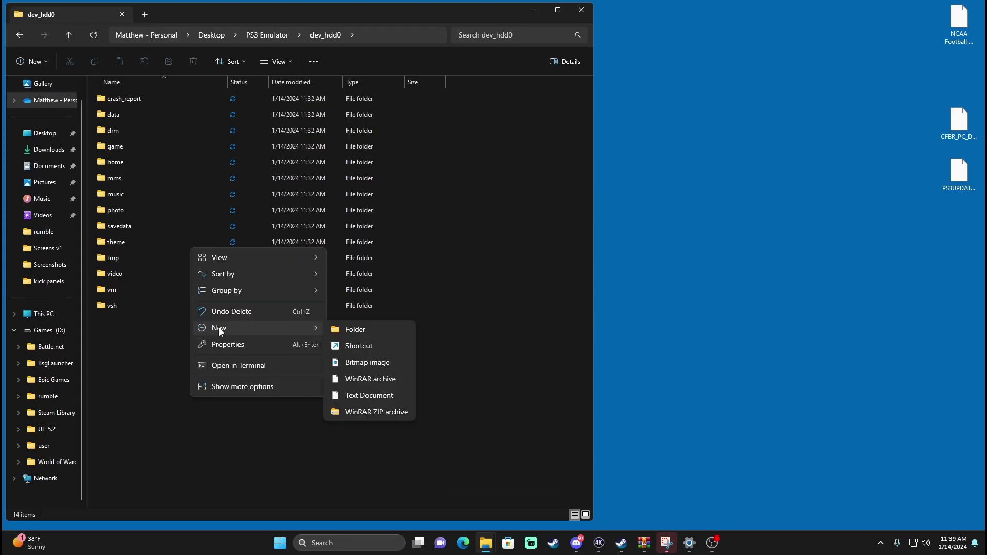
left_click(362, 330)
type("disc")
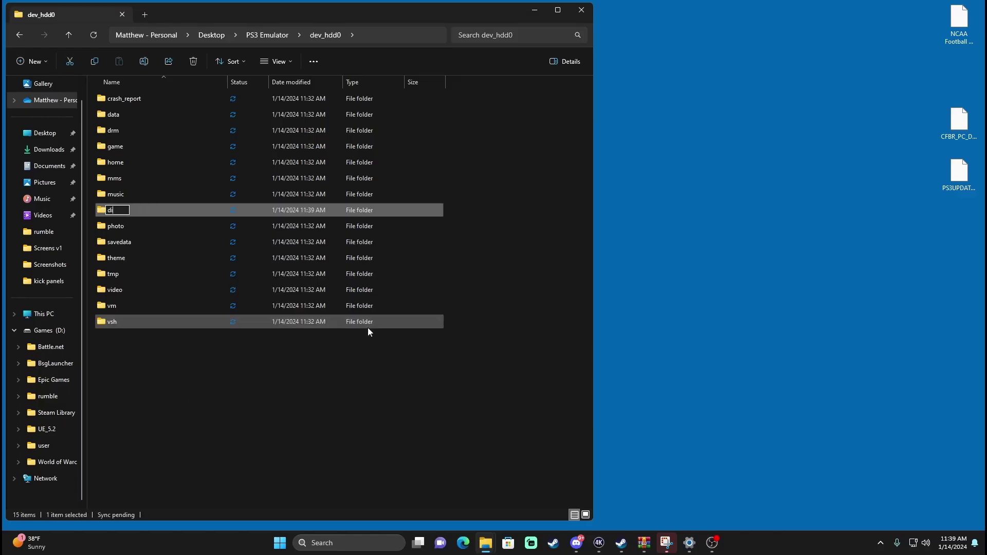
key("Return")
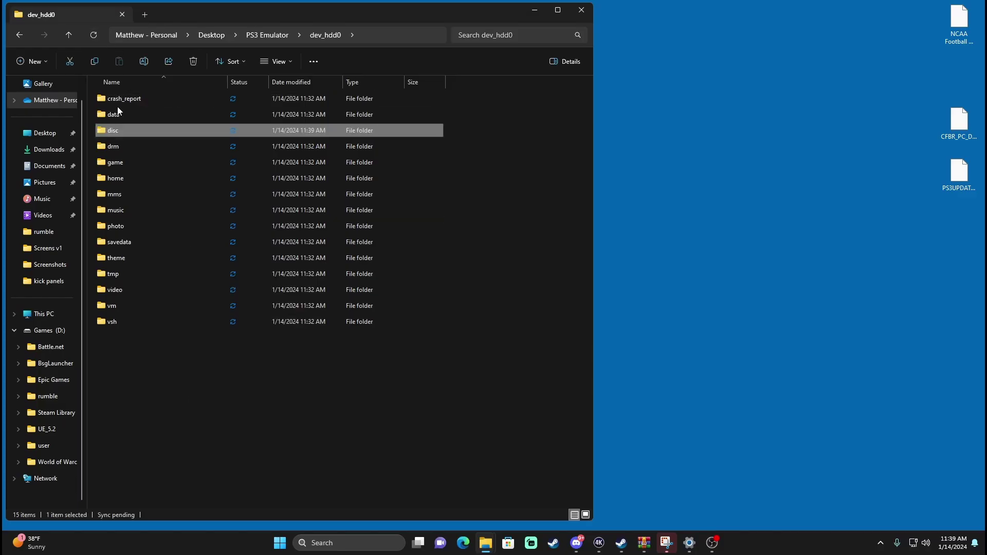
left_click(561, 349)
left_click(117, 135)
double_click(145, 130)
left_click_drag(959, 20, 726, 95)
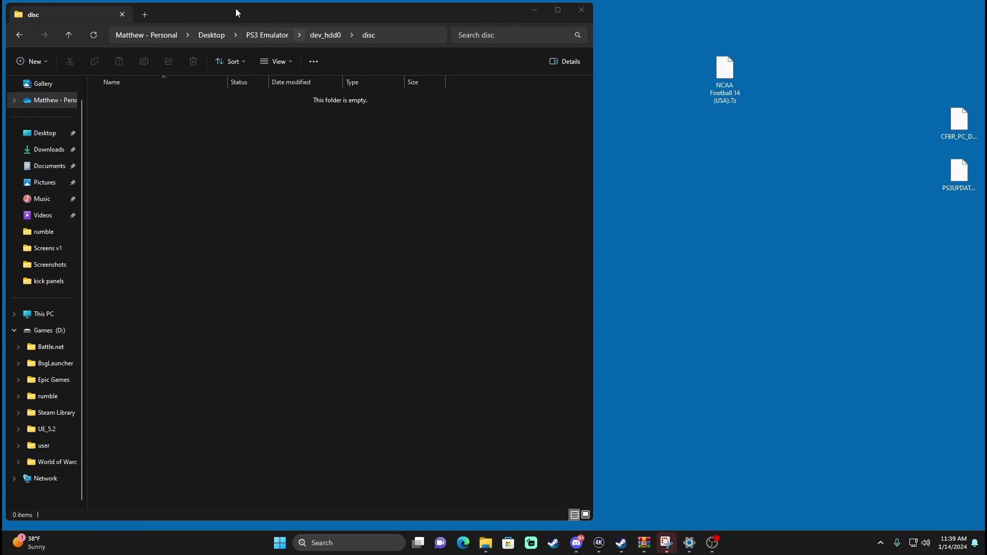
Open NCAA Football 14 (USA).7z and drag its NCAA Football 14 (USA) folder into disc
double_click(726, 88)
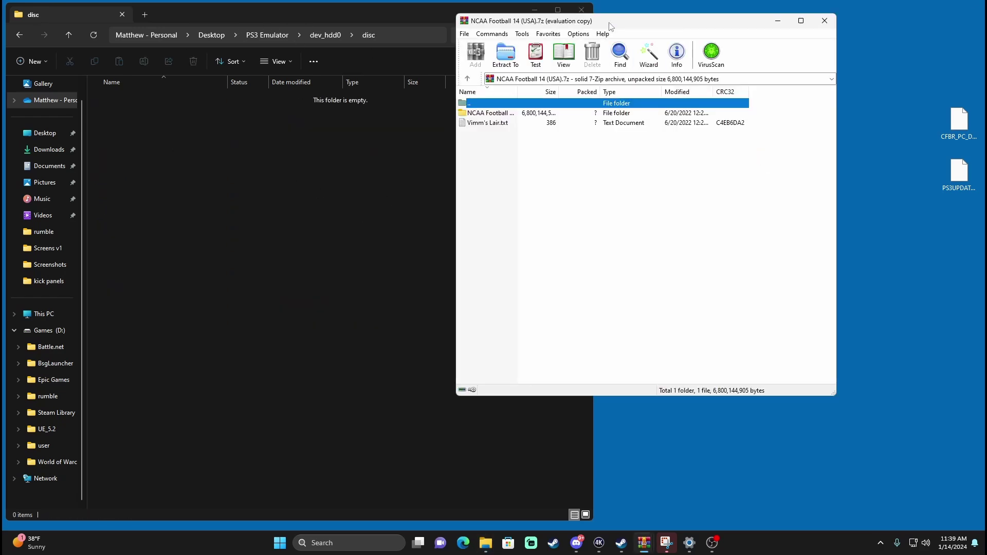
left_click_drag(612, 24, 757, 15)
left_click(750, 189)
left_click(629, 105)
left_click_drag(666, 86, 710, 84)
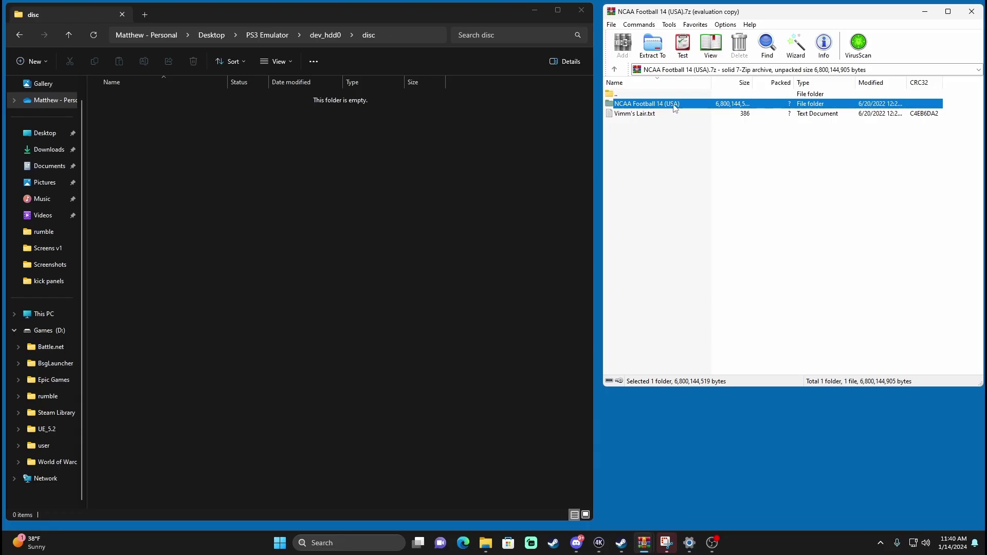
left_click_drag(658, 106, 258, 179)
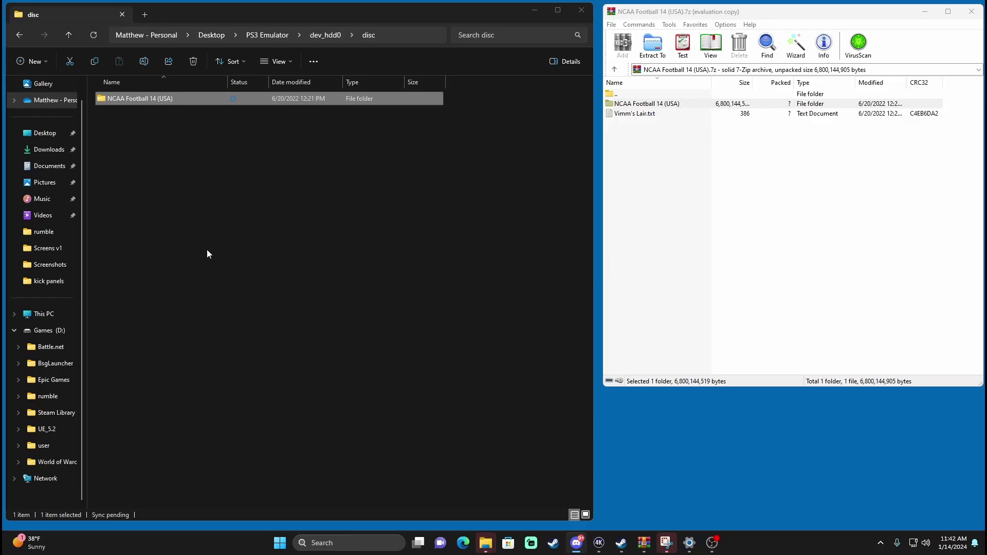
right_click(140, 100)
Rename the extracted folder to 'BLUS31159-[NCAA Football 14]' and open it
left_click(195, 107)
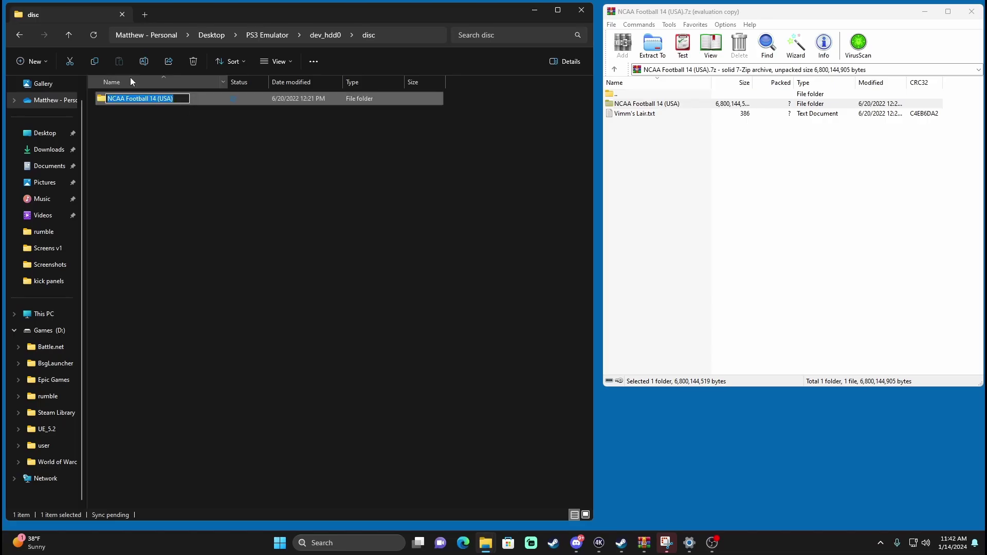
type("BLUS31159-[NCAA Football 14]")
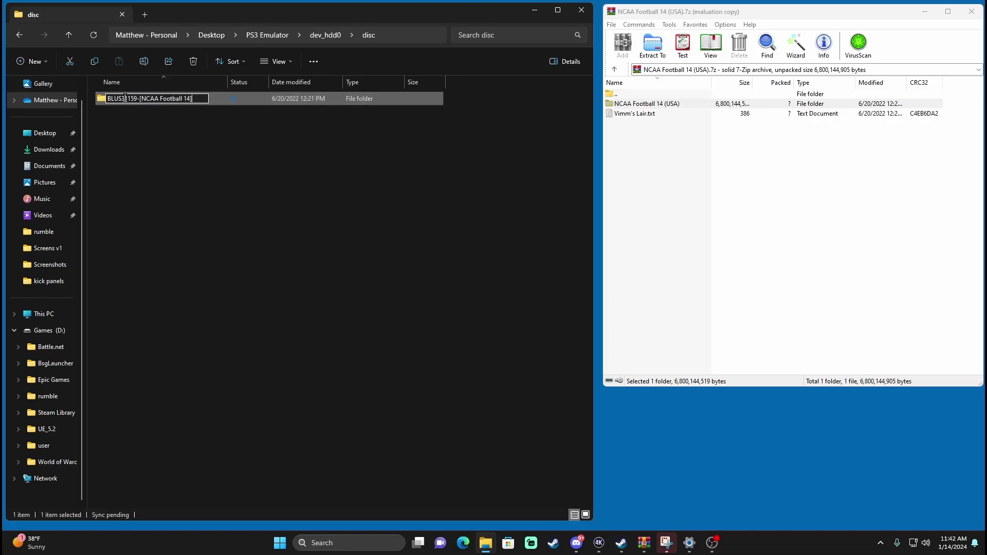
key("Return")
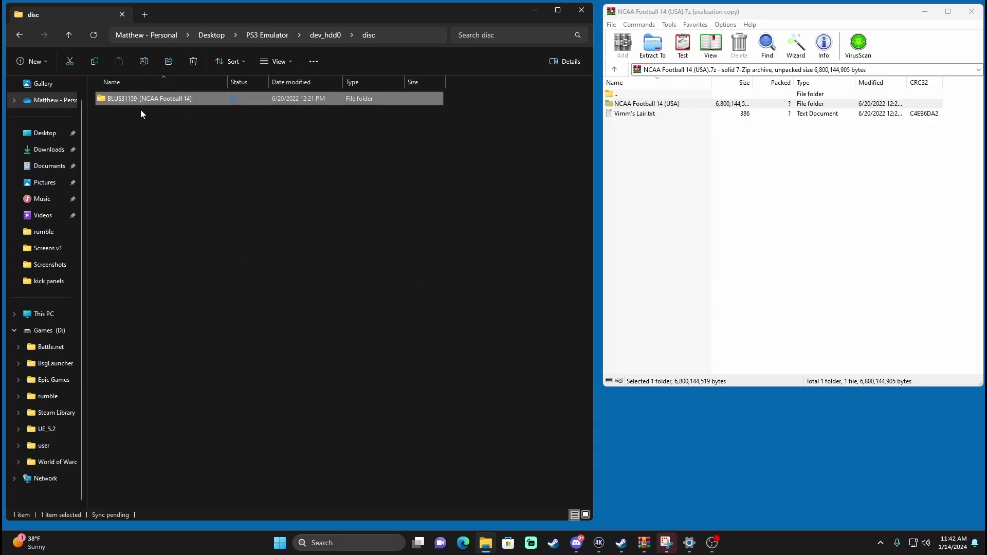
double_click(121, 101)
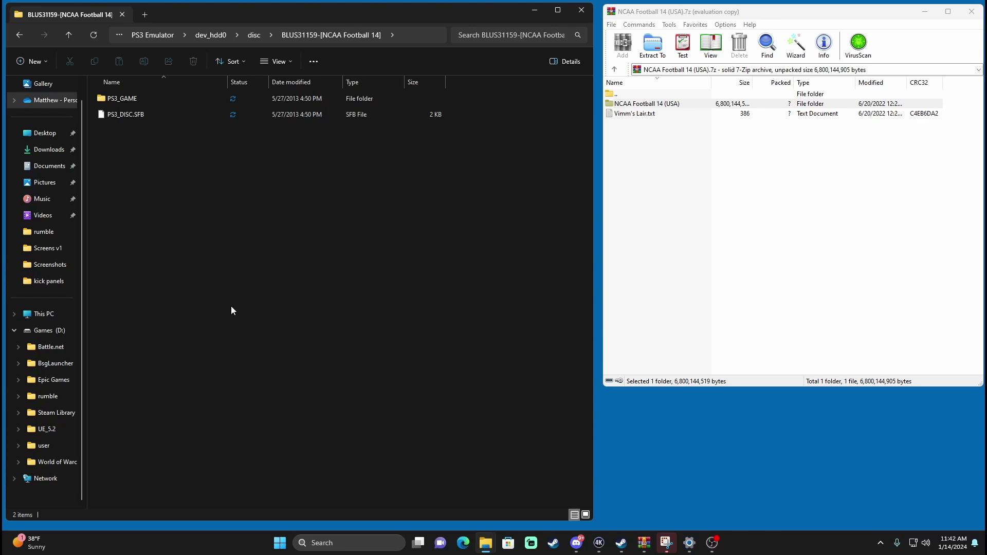
Create a PS3_UPDATE folder beside PS3_GAME and open it
right_click(183, 226)
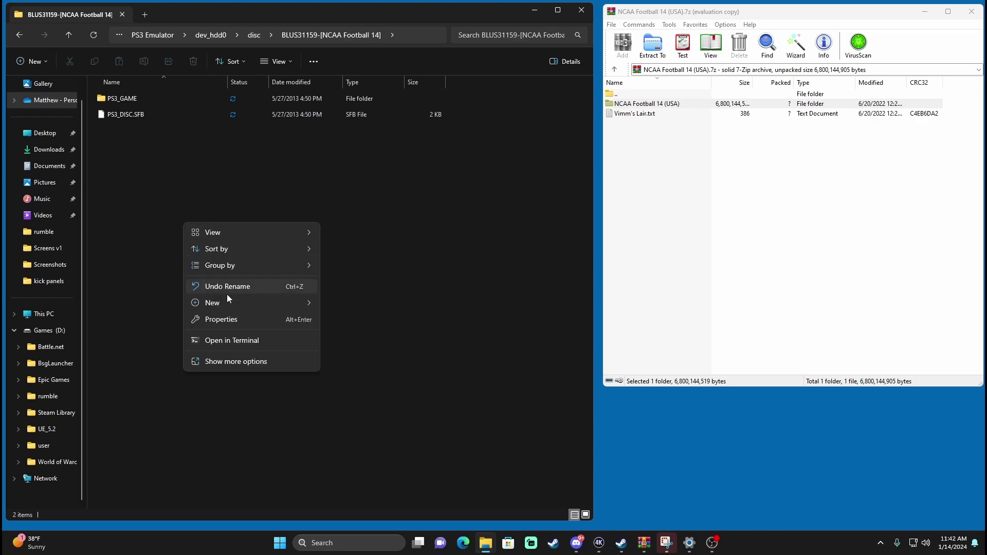
mouse_move(227, 303)
left_click(334, 305)
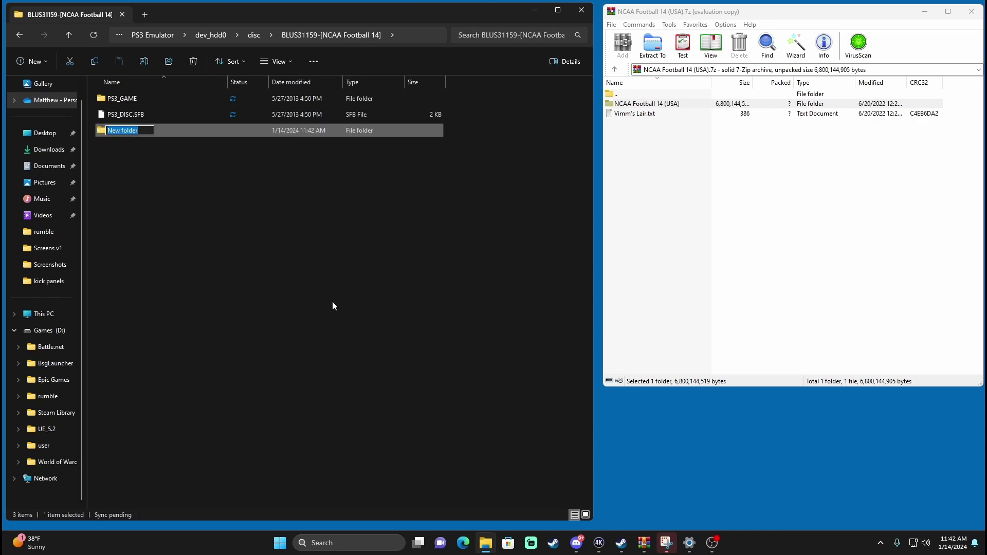
type("PS3_Up")
key("BackSpace")
type("PDATE")
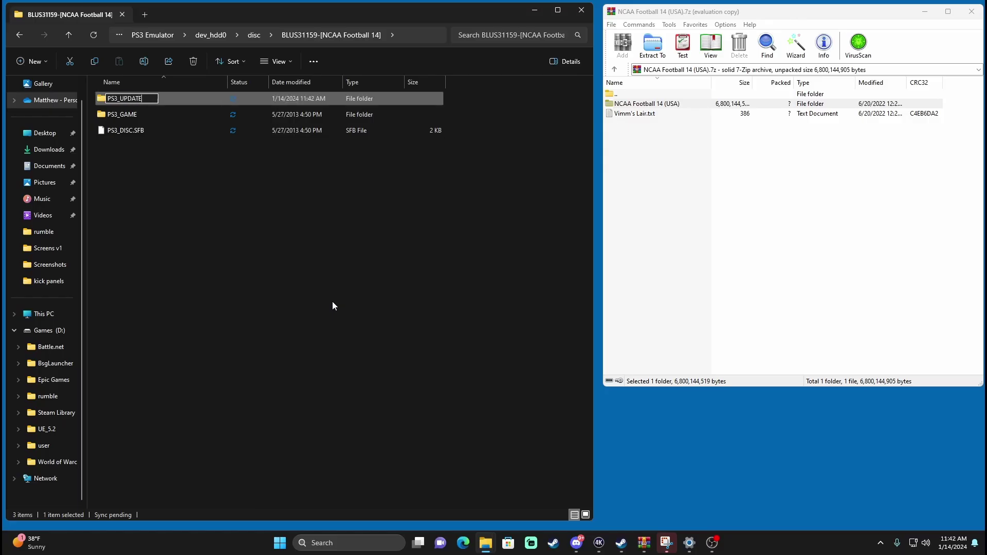
key("Return")
left_click(225, 221)
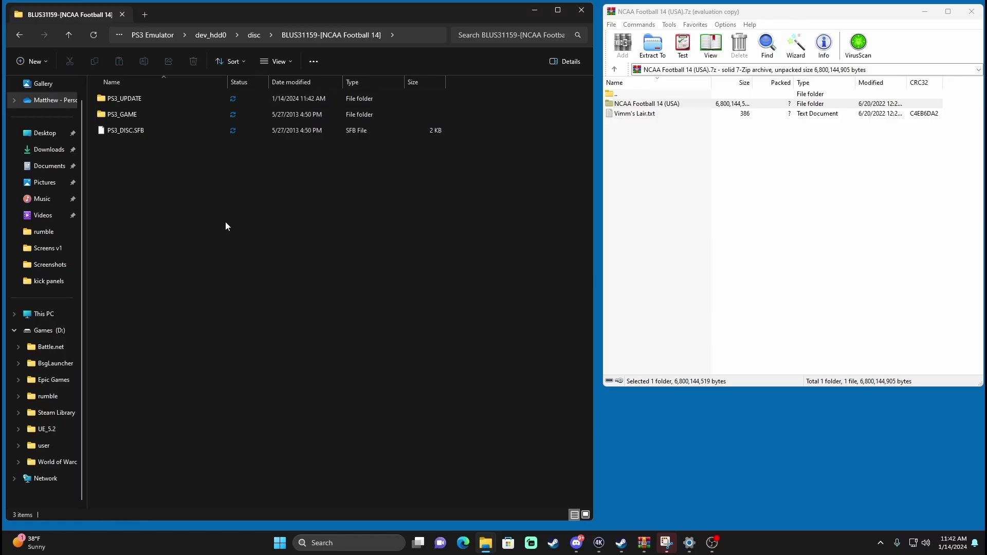
double_click(146, 99)
Create an UPDATE folder inside PS3_UPDATE and move PS3UPDAT.PUP from the desktop into it
right_click(174, 199)
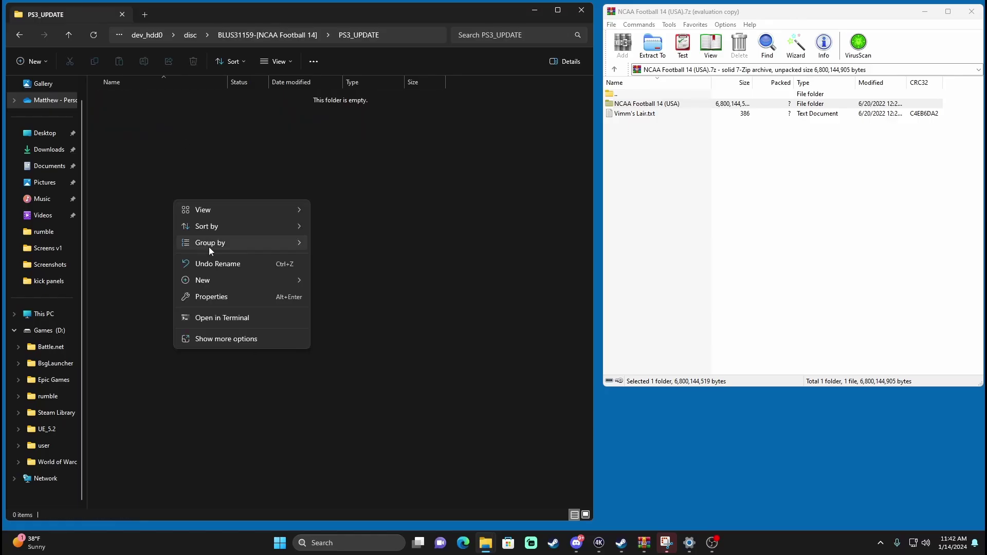
mouse_move(271, 282)
left_click(350, 282)
type("UPDATE")
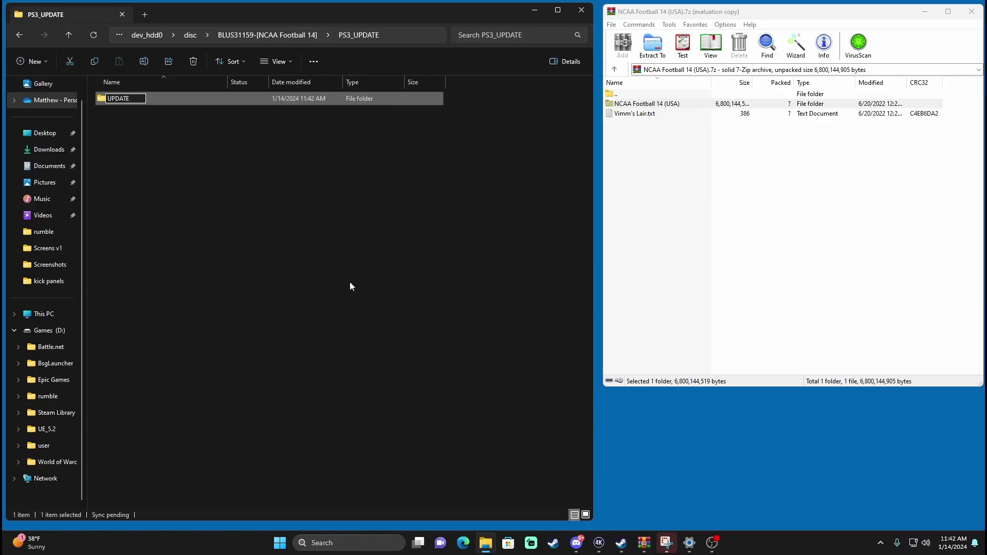
key("Return")
double_click(125, 101)
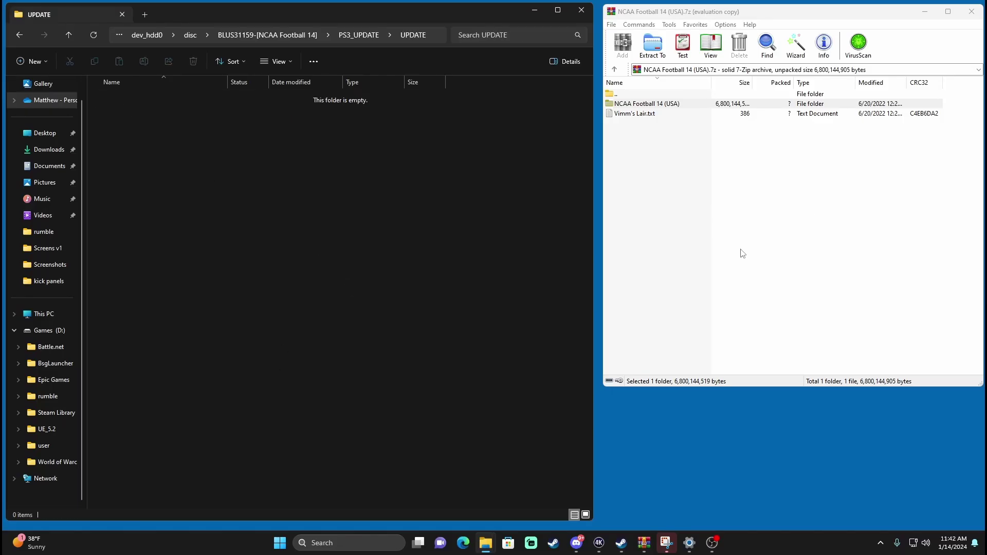
left_click(971, 11)
left_click_drag(886, 169, 214, 188)
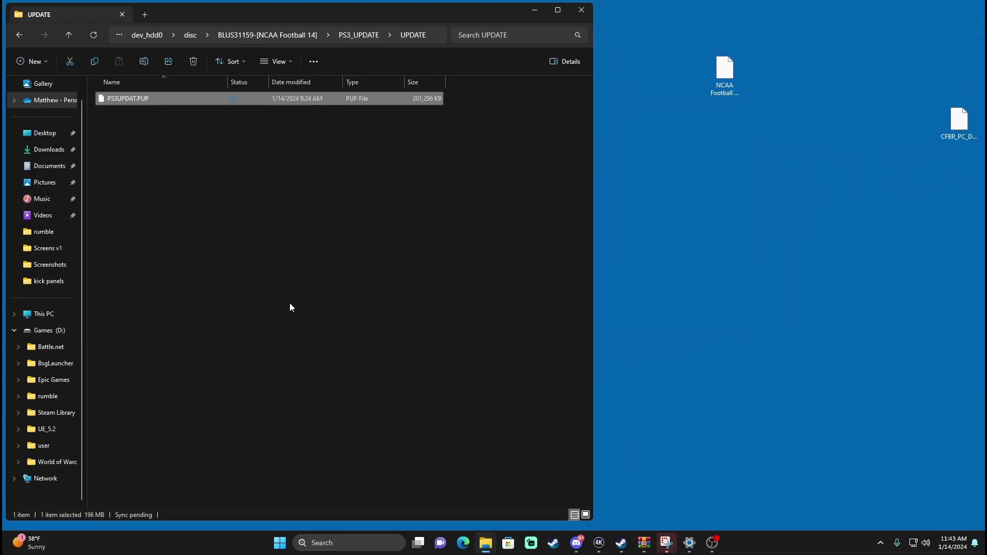
Go back up through the folders to the PS3 Emulator folder
left_click(20, 37)
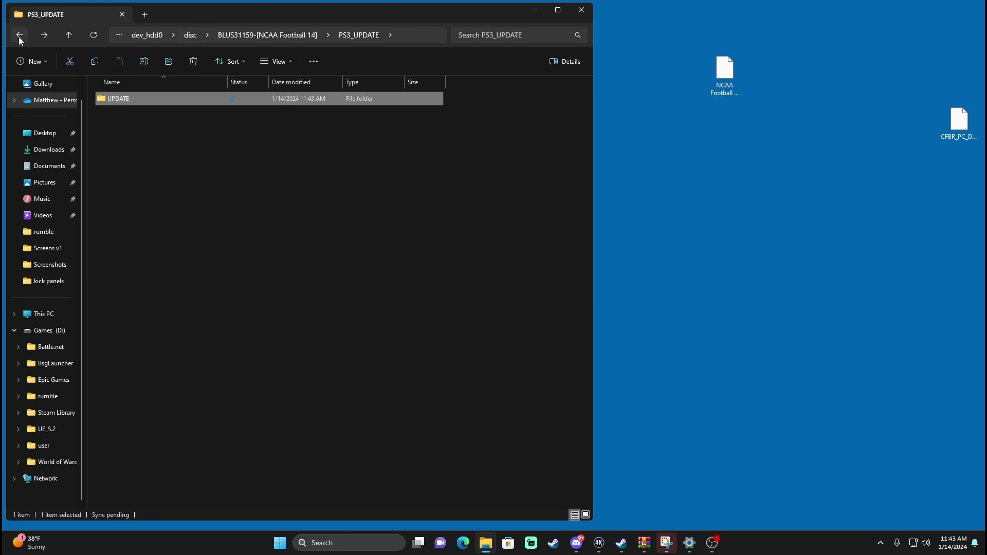
left_click(19, 37)
left_click(20, 37)
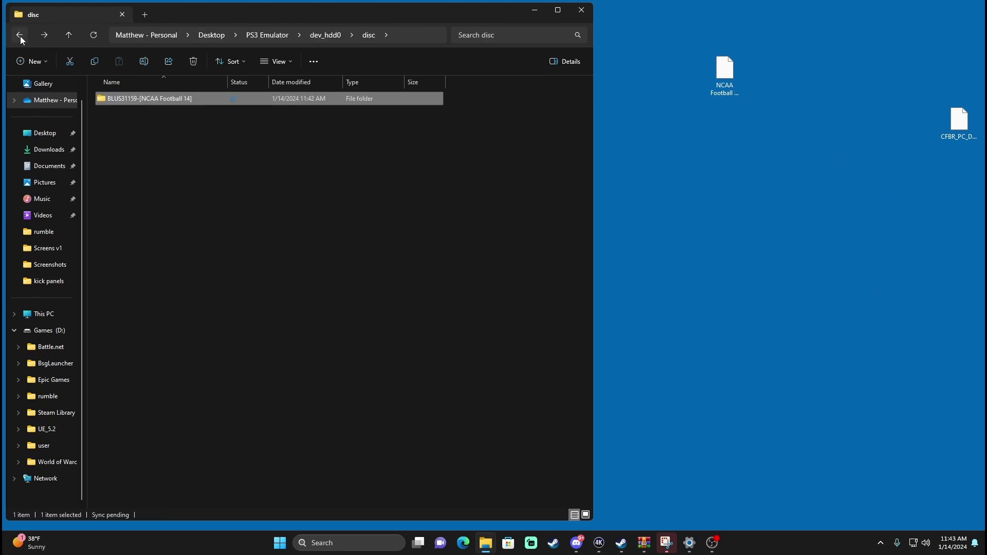
left_click(19, 37)
left_click(17, 37)
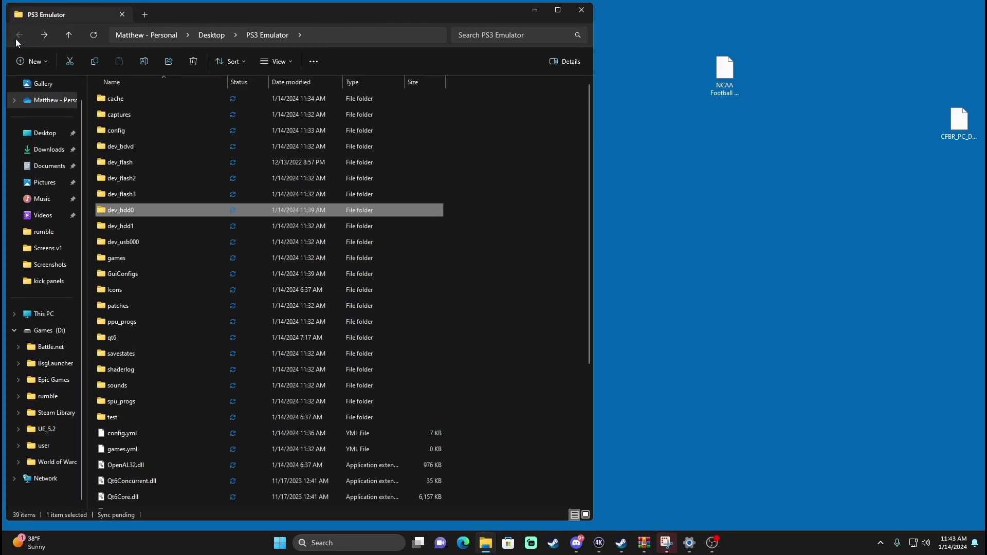
Launch rpcs3.exe from the PS3 Emulator folder
scroll(224, 286, "down", 5)
right_click(136, 292)
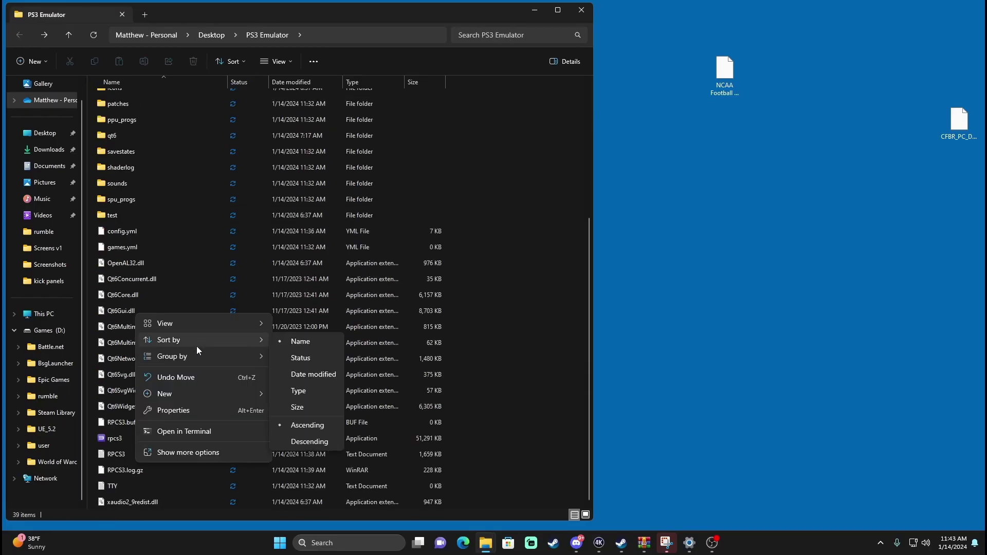
left_click(193, 452)
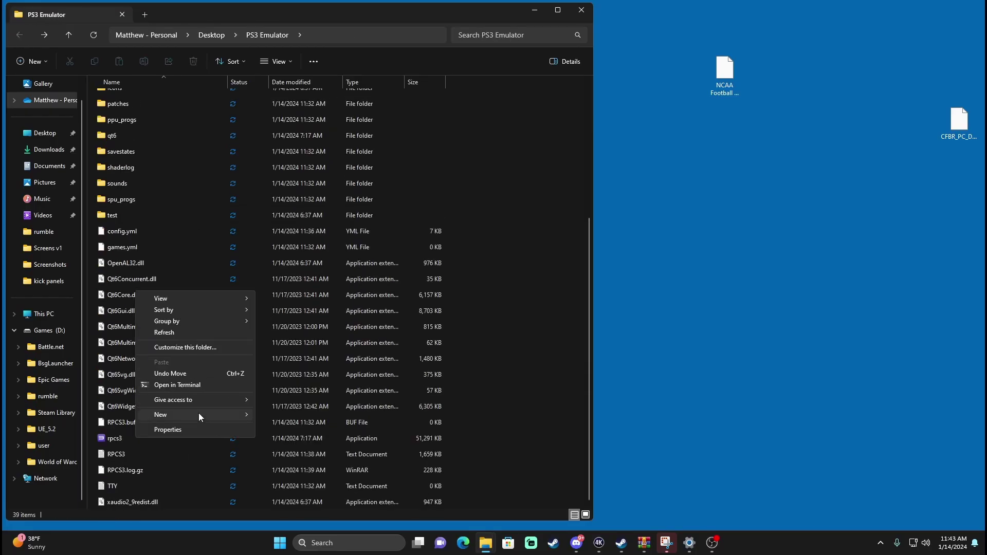
left_click(660, 401)
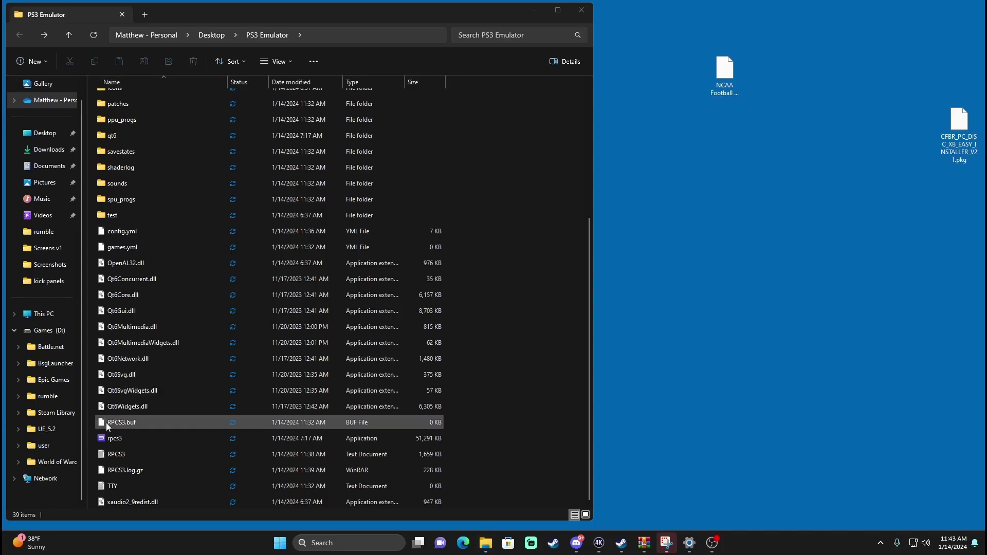
double_click(138, 439)
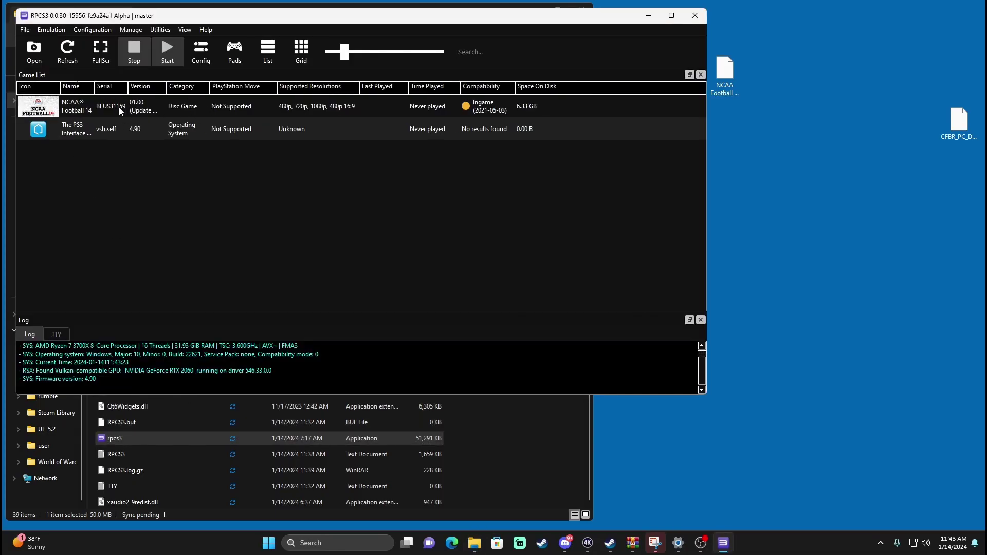
Clear the desktop and reposition the RPCS3 window so the package file is reachable
key("Print")
left_click(373, 76)
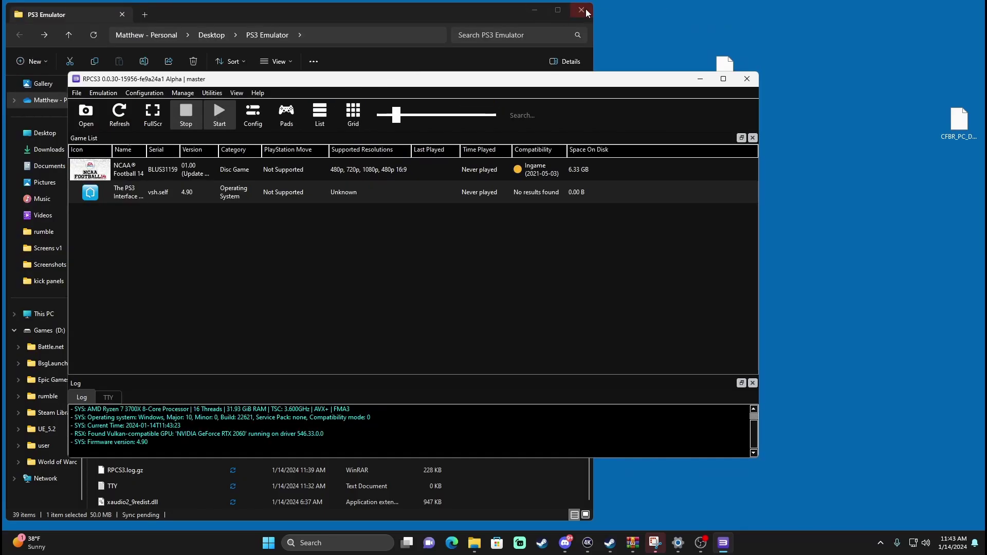
left_click(535, 9)
left_click_drag(552, 82, 562, 60)
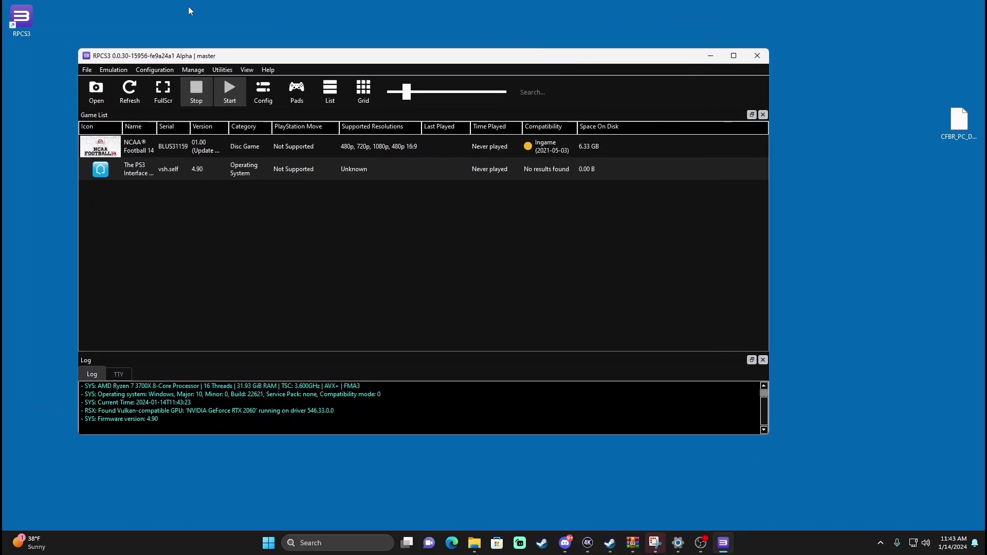
left_click_drag(655, 56, 600, 29)
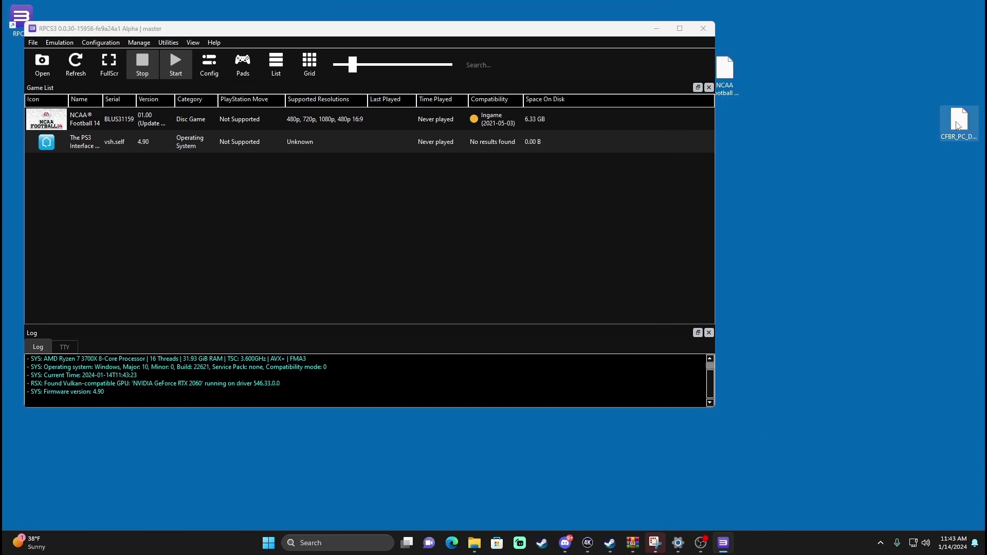
Install CFBR_PC_DISC_XB_EASY_INSTALLER_V21.pkg onto the game list, then select NCAA Football 14
left_click_drag(949, 128, 909, 128)
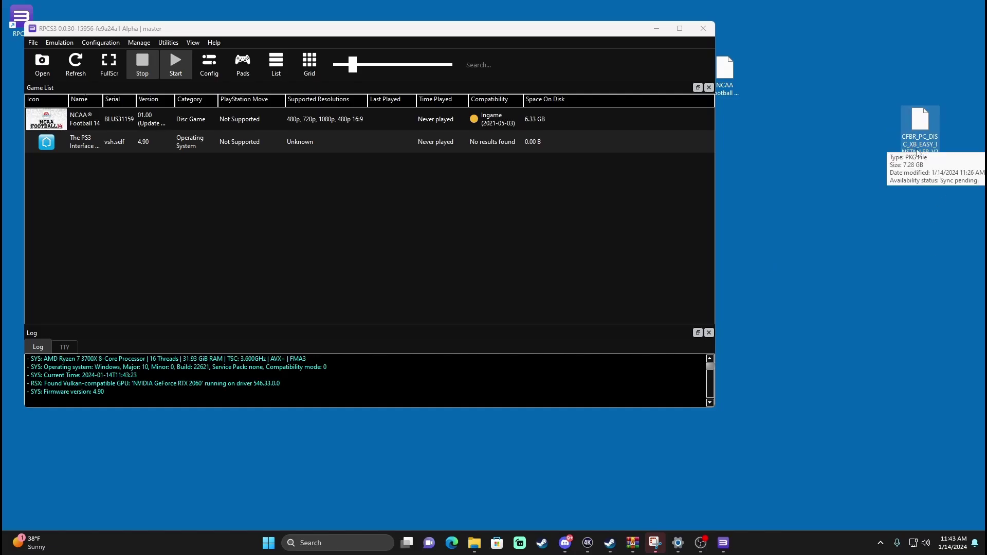
left_click_drag(920, 128, 308, 261)
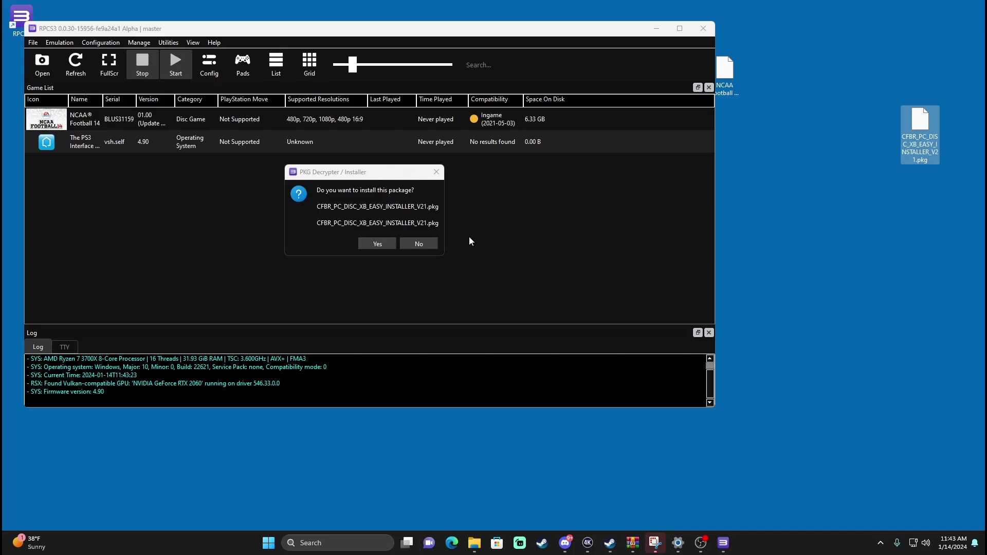
left_click(378, 244)
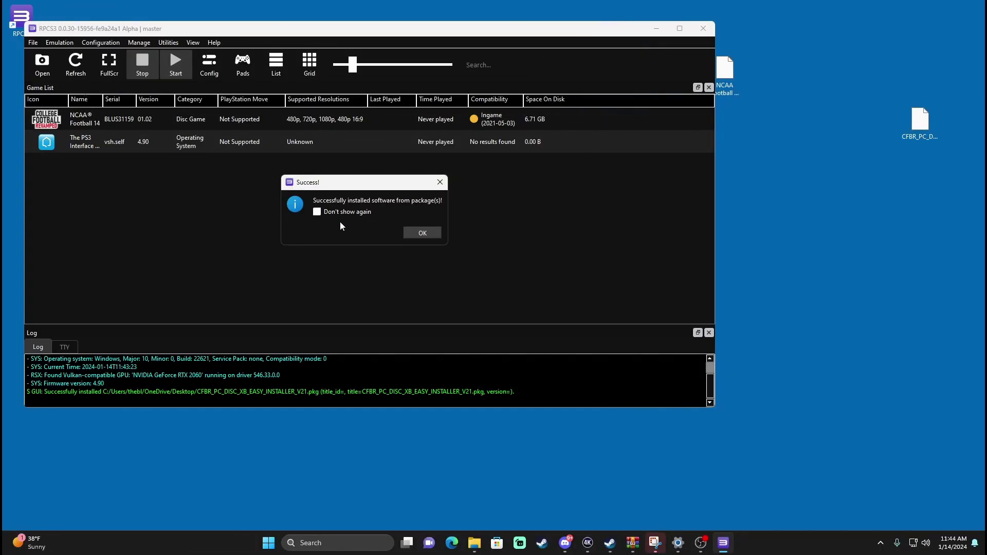
left_click(422, 233)
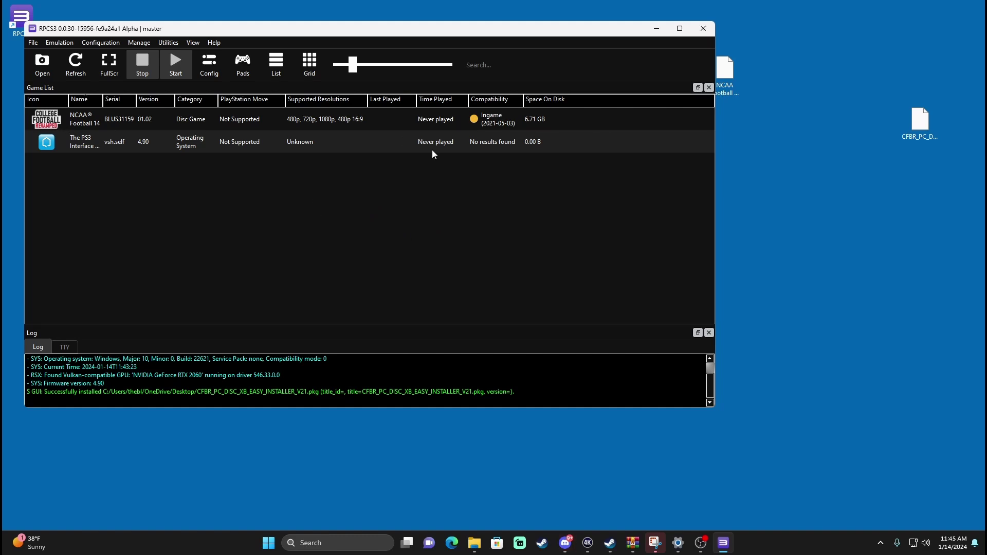
left_click(48, 124)
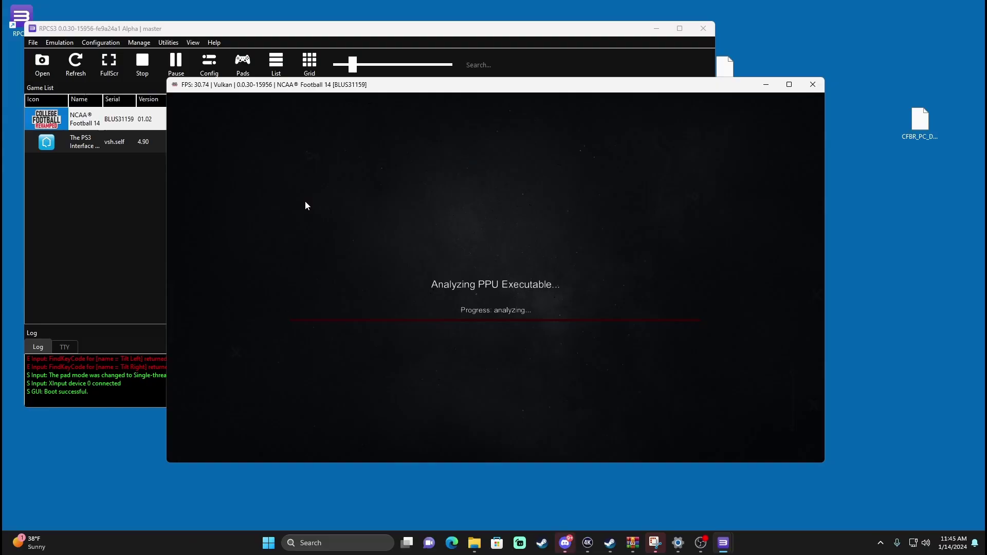
Minimize the RPCS3 main window and maximize the NCAA Football 14 game window while it boots
left_click(659, 29)
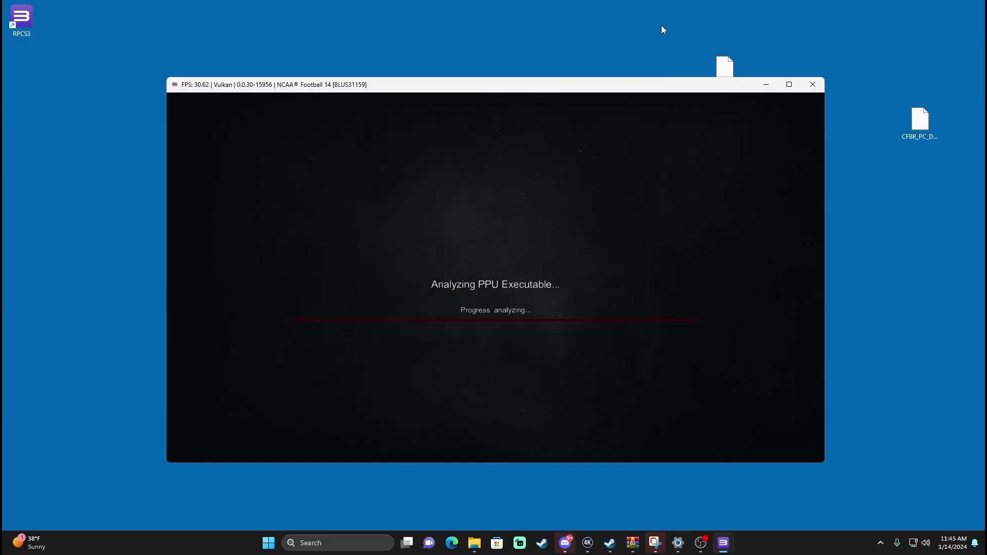
left_click_drag(661, 83, 634, 78)
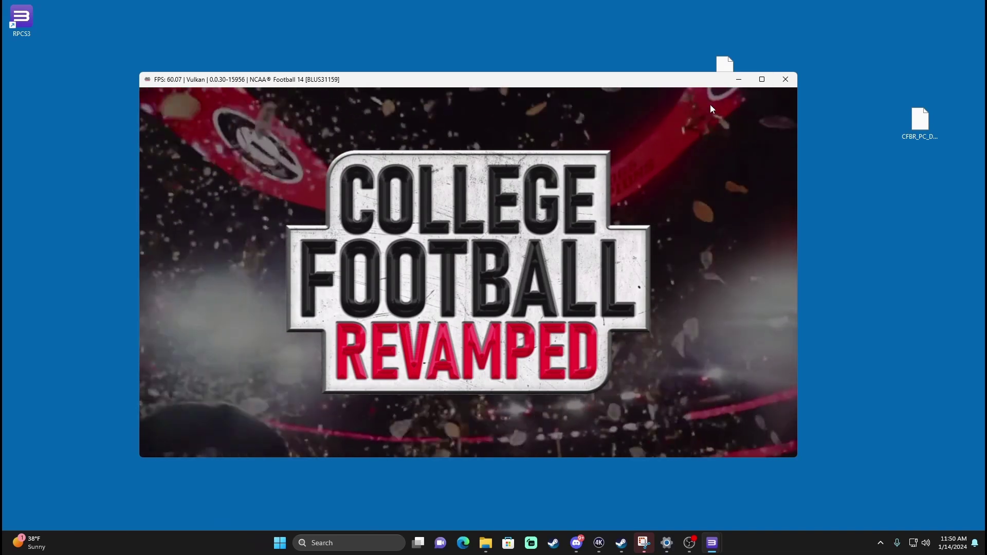
left_click(762, 79)
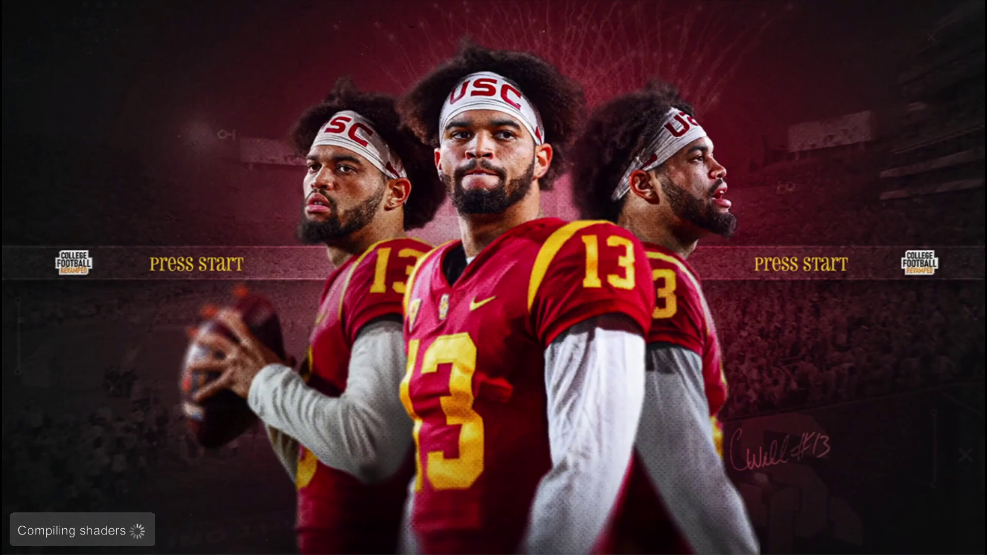
Press Start on the title screen and pick Clemson as the favourite team
key("Return")
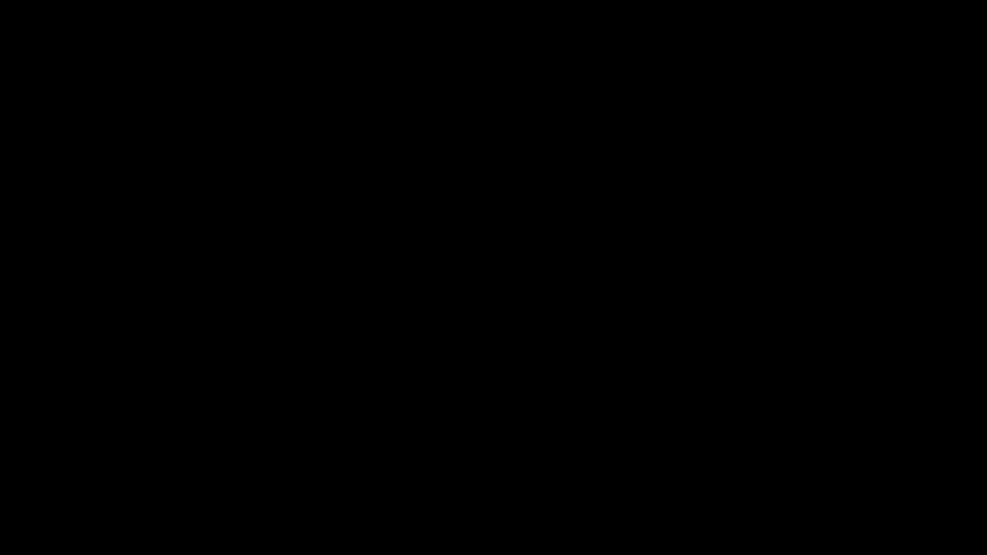
key("Right")
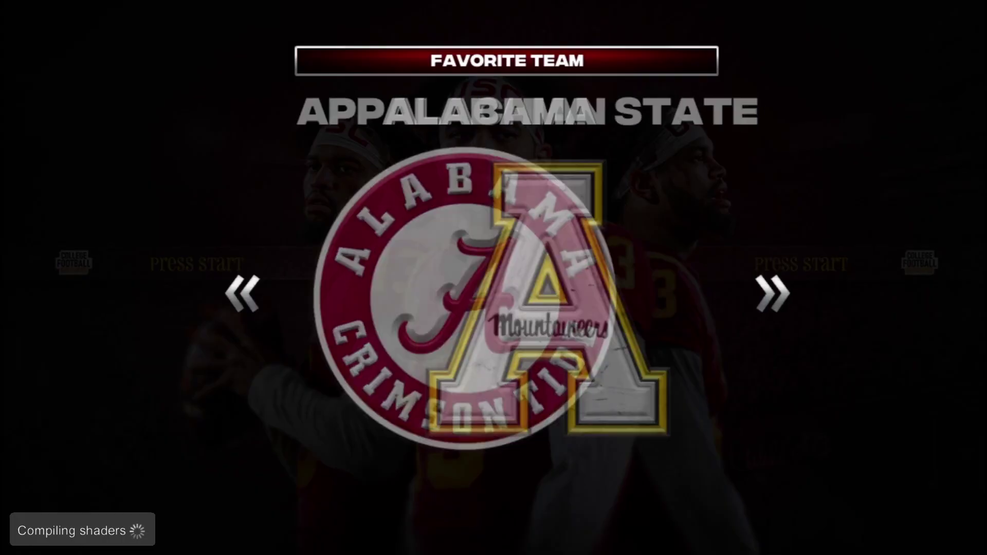
key("Right")
key("Right")
key("Right")
key("Right")
key("Right")
key("Right")
key("Right")
key("Right")
key("Right")
key("Right")
key("Right")
key("Right")
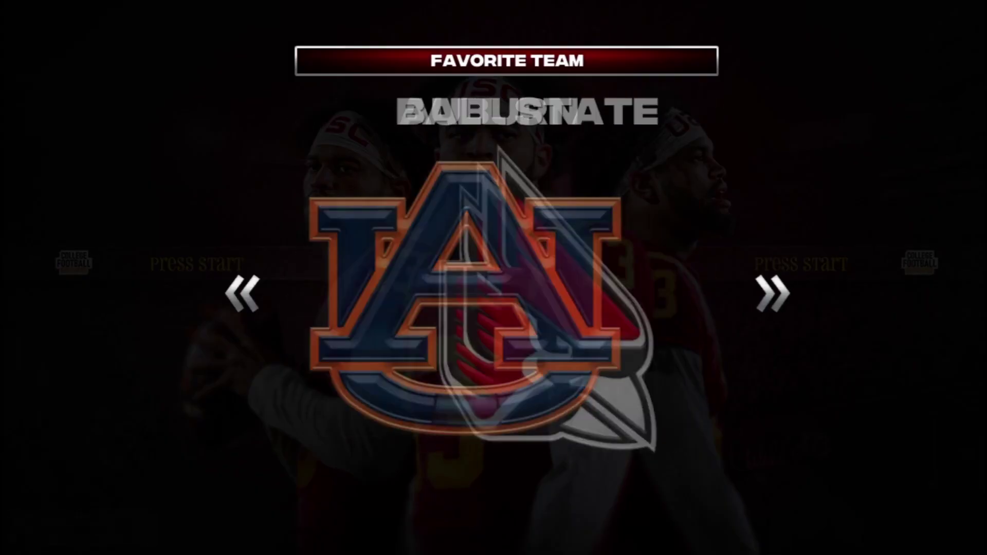
key("Right")
key("Right")
key("Right")
key("Right")
key("Right")
key("Right")
key("Right")
key("Right")
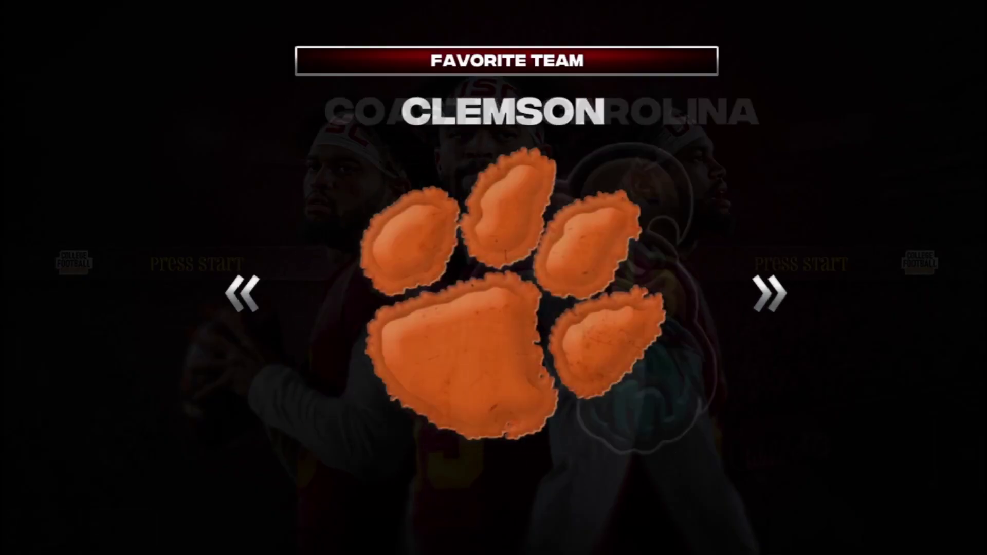
key("Left")
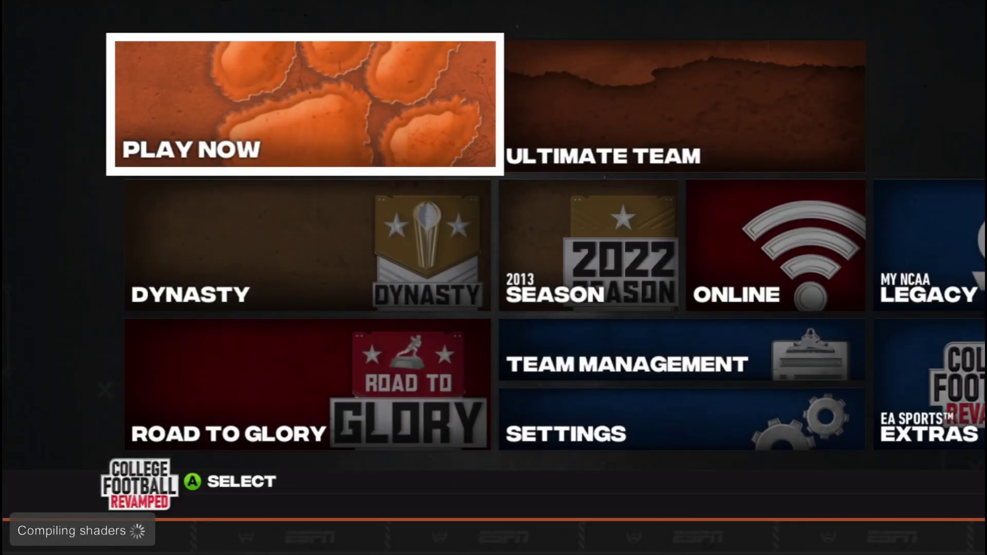
Browse the Dynasty menu with offline Dynasty files only, then back out
key("Down")
key("Down")
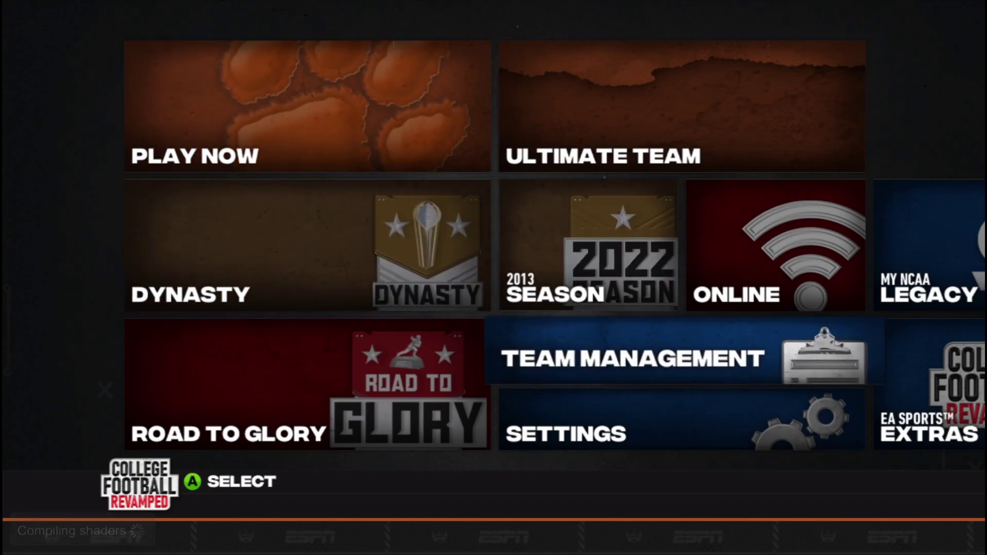
key("Right")
key("Up")
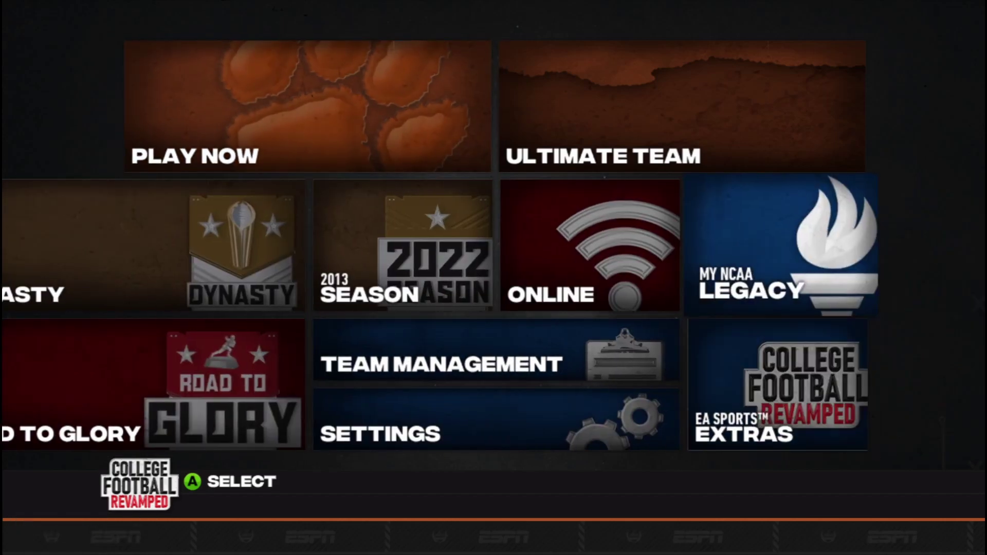
key("Return")
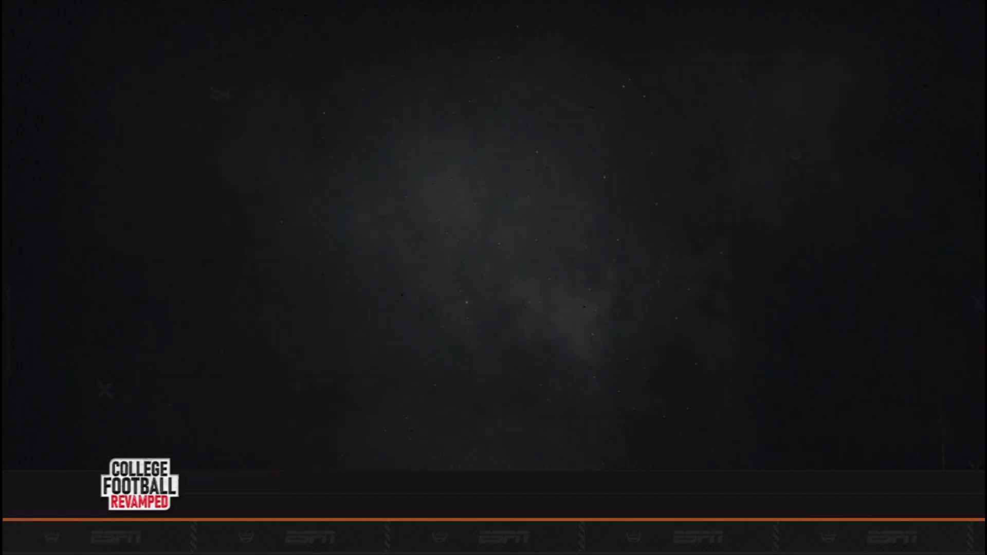
key("Down")
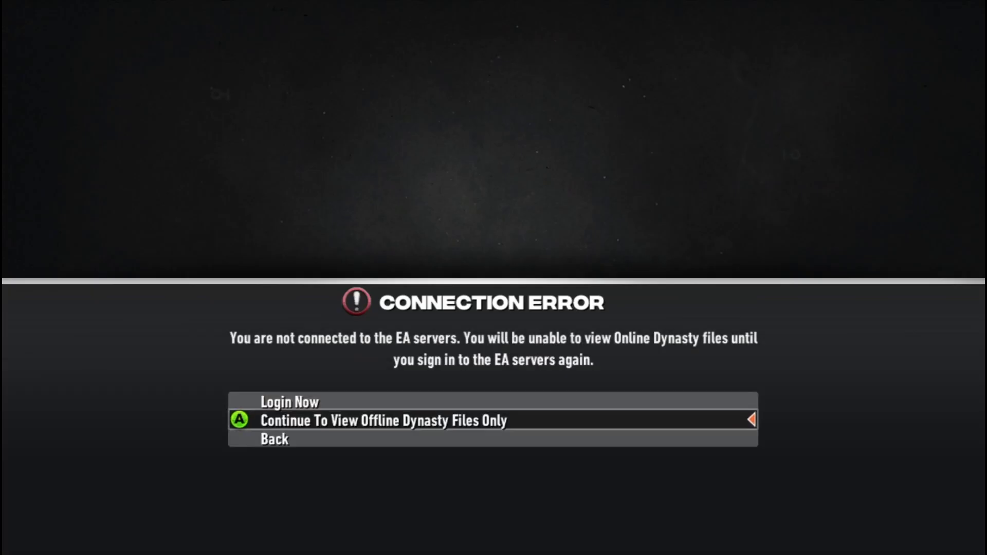
key("Return")
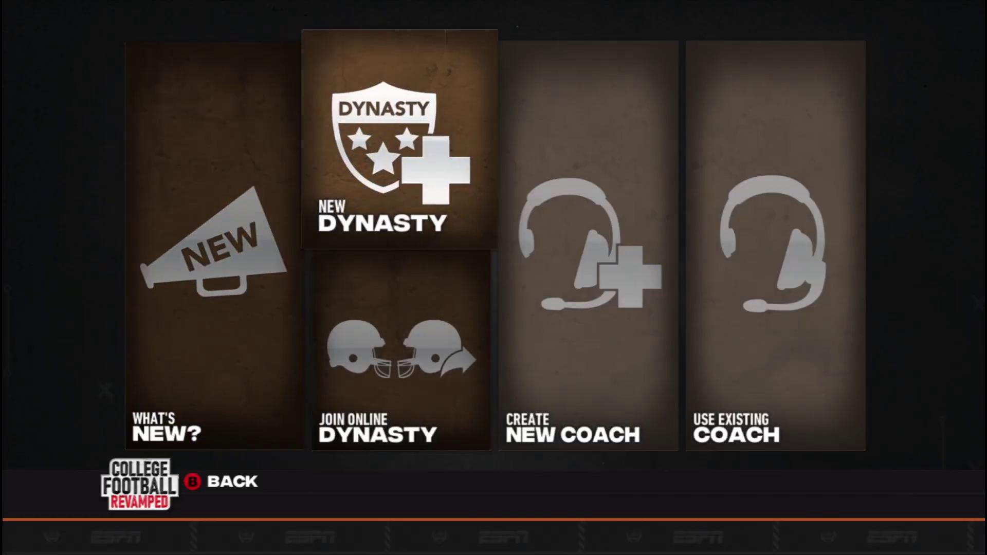
key("Right")
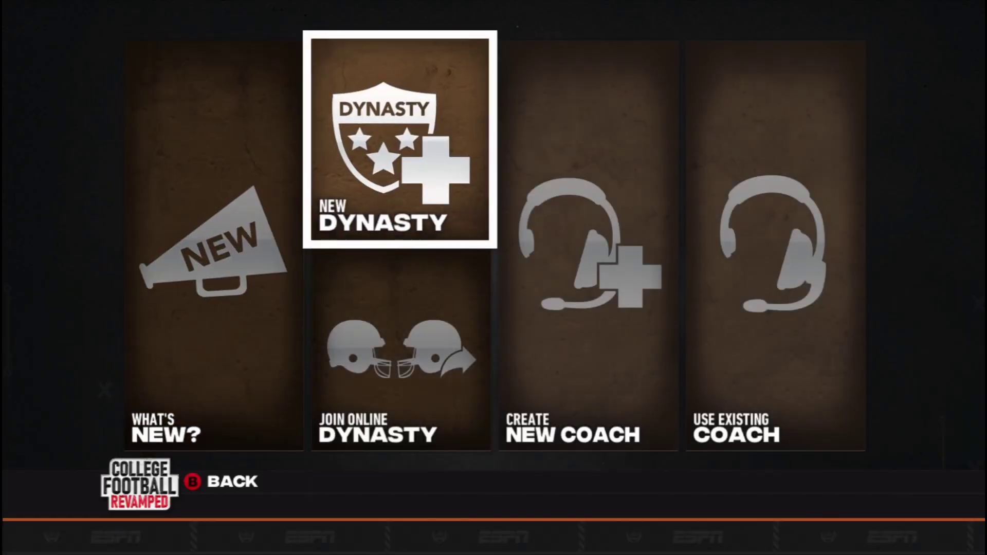
key("Escape")
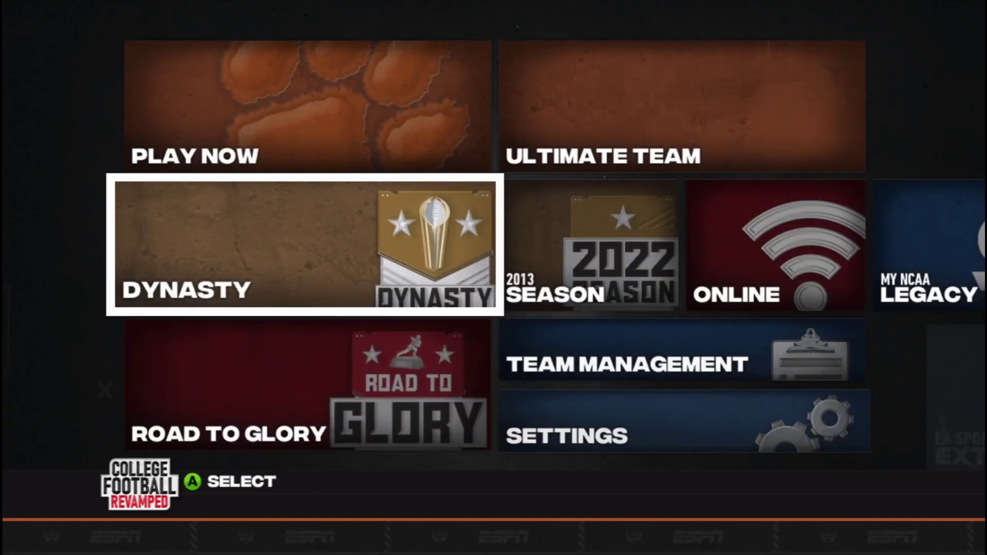
Open the Road to Glory menu, then return to the main menu
key("Up")
key("Down")
key("Down")
key("Return")
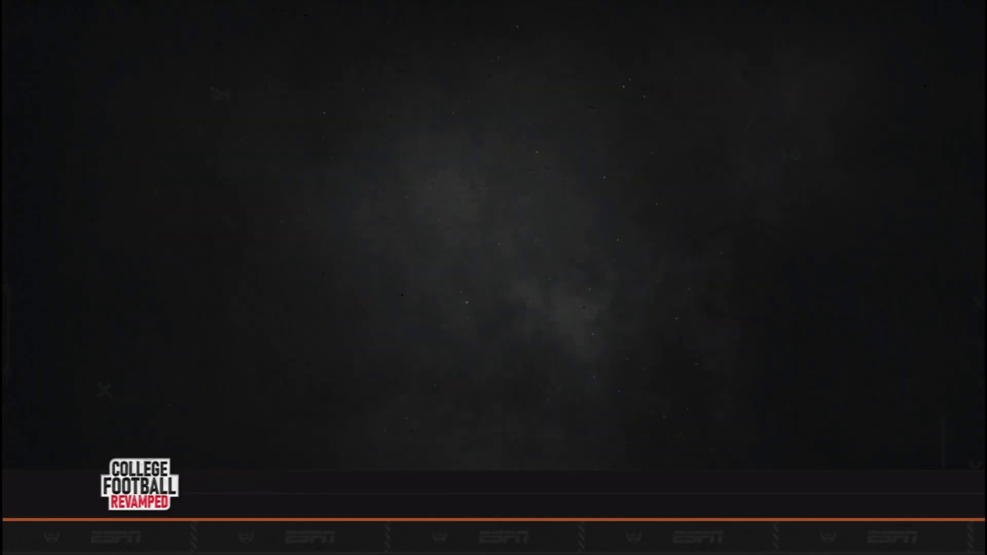
key("Escape")
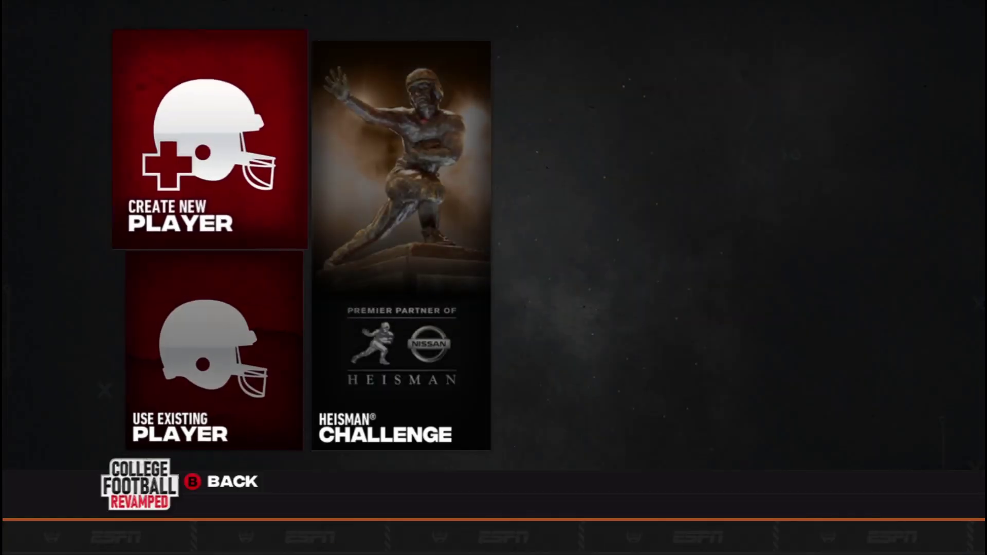